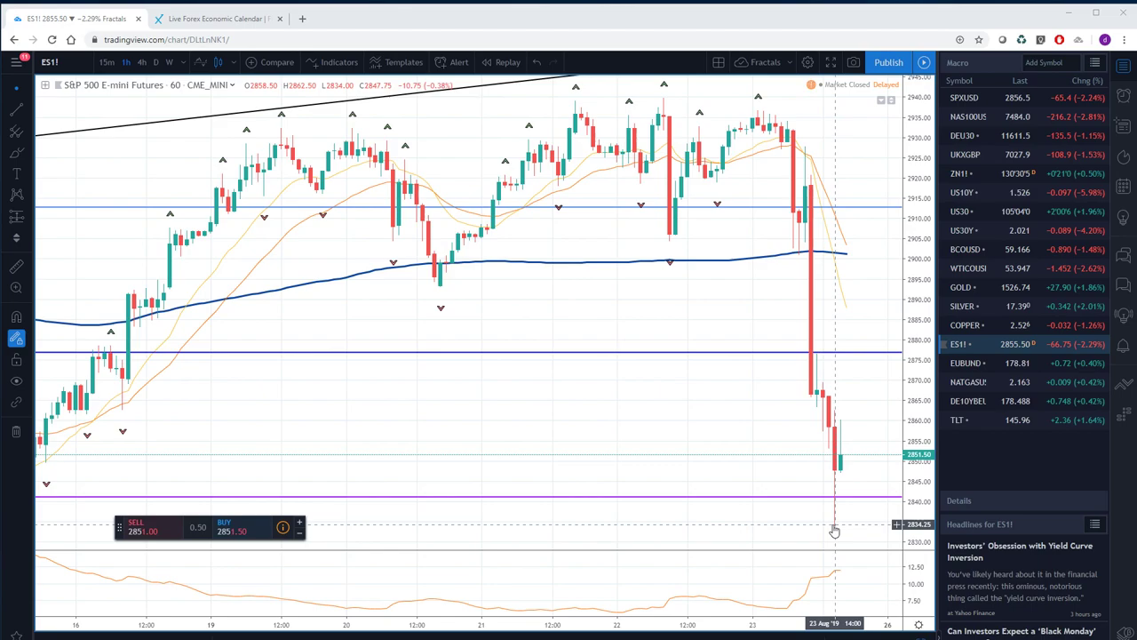
Switch the ES1! chart to the daily interval to see its Fibonacci levels.
left_click(157, 64)
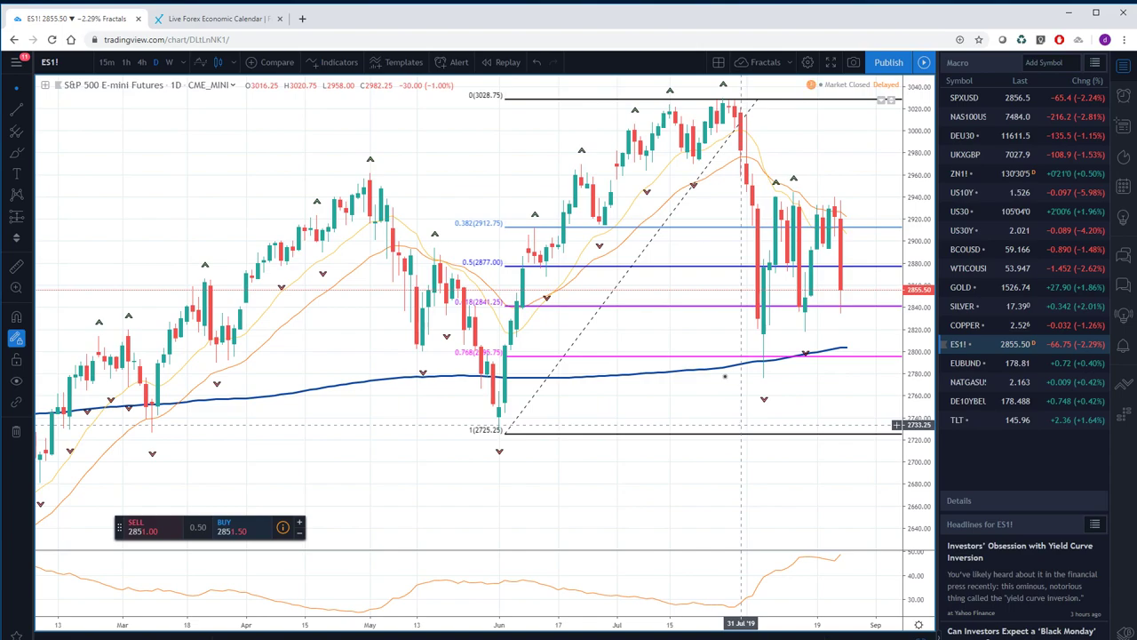
Change the ES1! chart interval to 15 minutes.
left_click(107, 62)
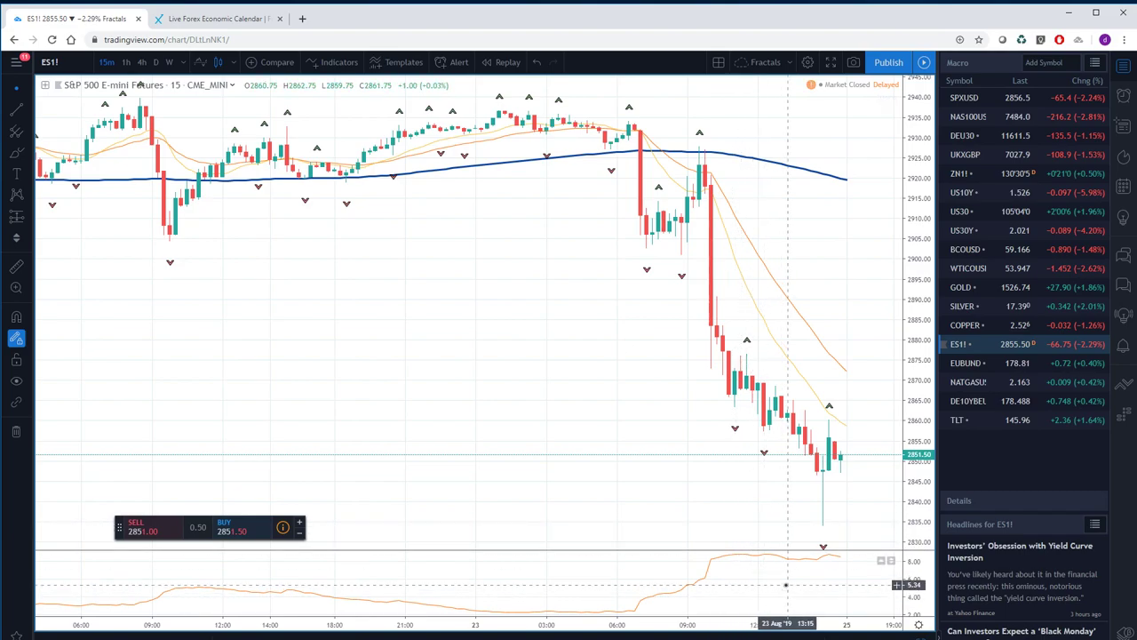
Put the ES1! chart back on the daily (D) interval.
left_click(157, 61)
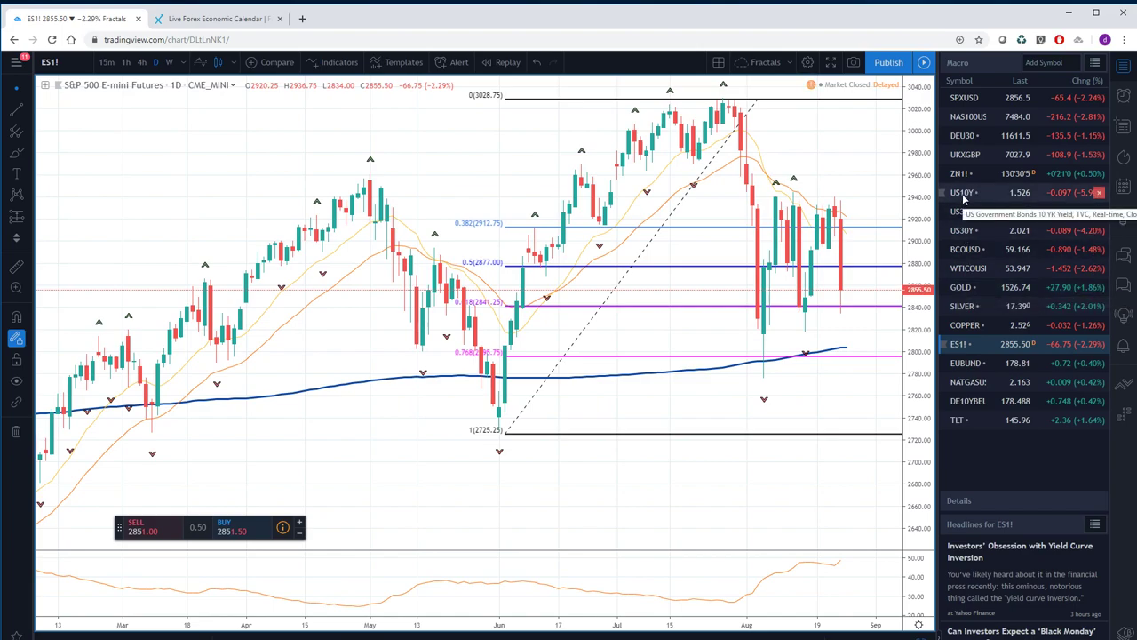
Chart US10Y from the Macro watchlist.
left_click(964, 199)
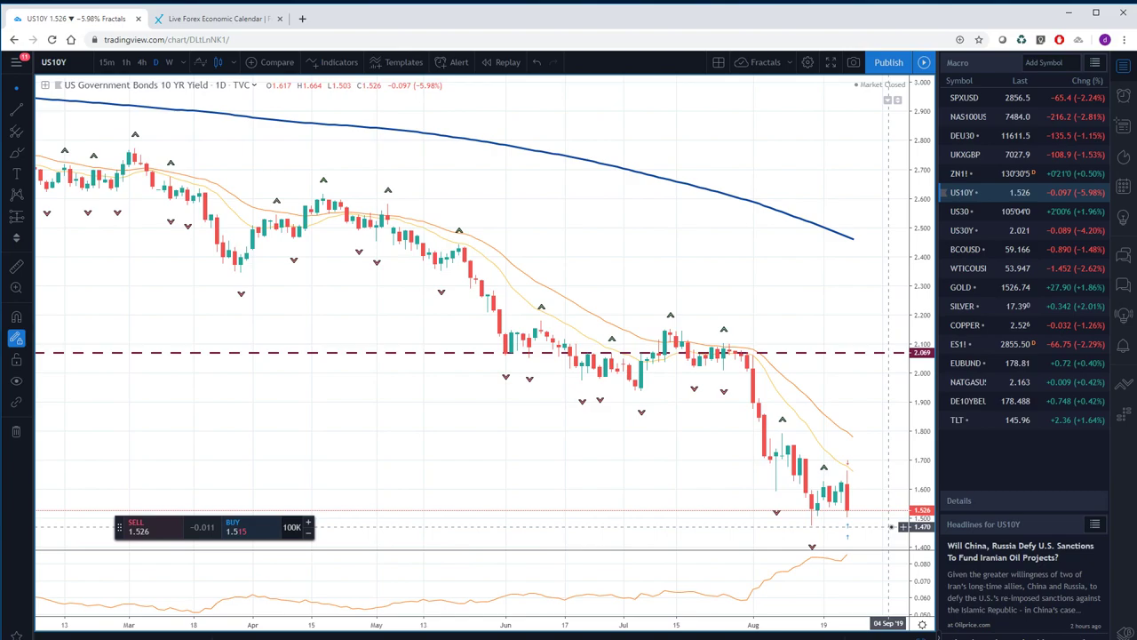
Select the dashed red horizontal level line on the US10Y chart.
left_click(827, 353)
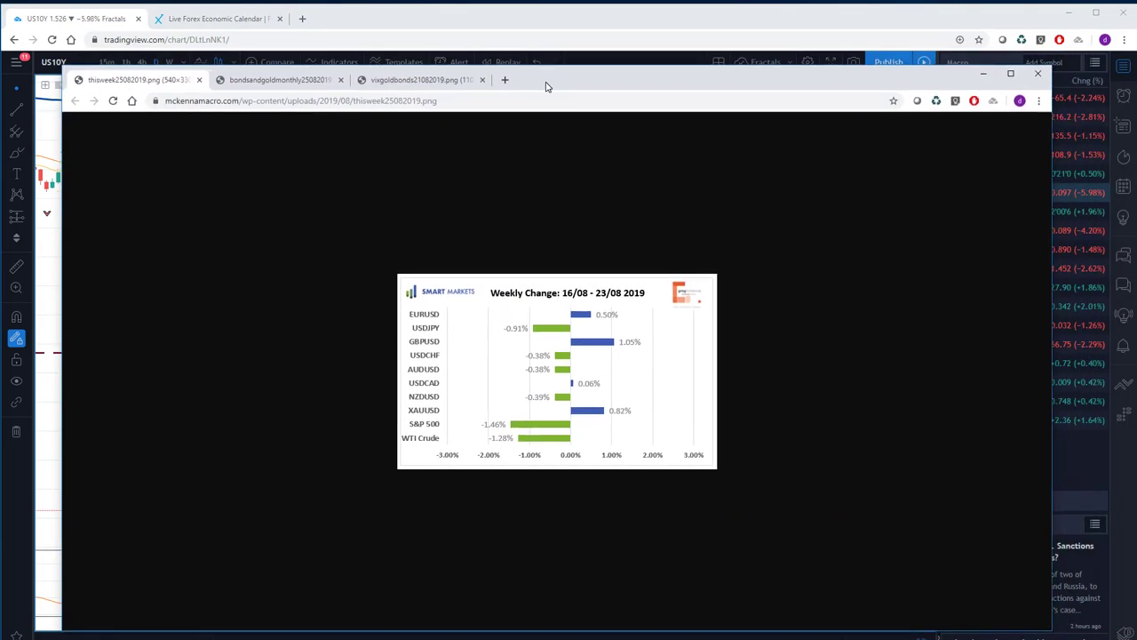
Shift the Chrome weekly-change image window slightly, then minimize it.
left_click_drag(533, 91, 521, 86)
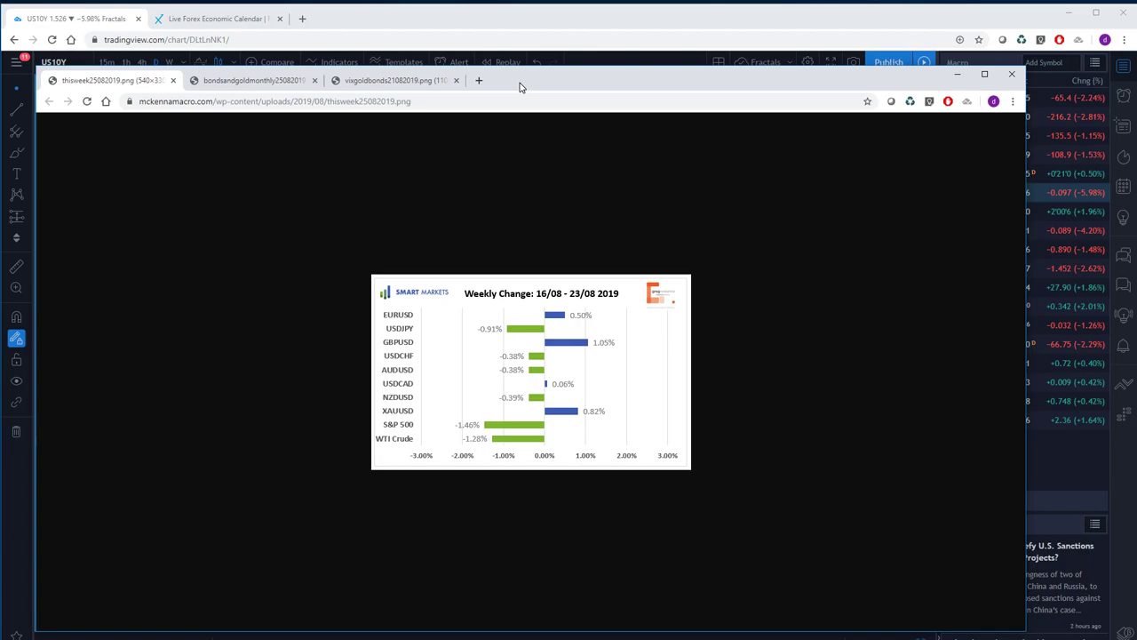
left_click(957, 74)
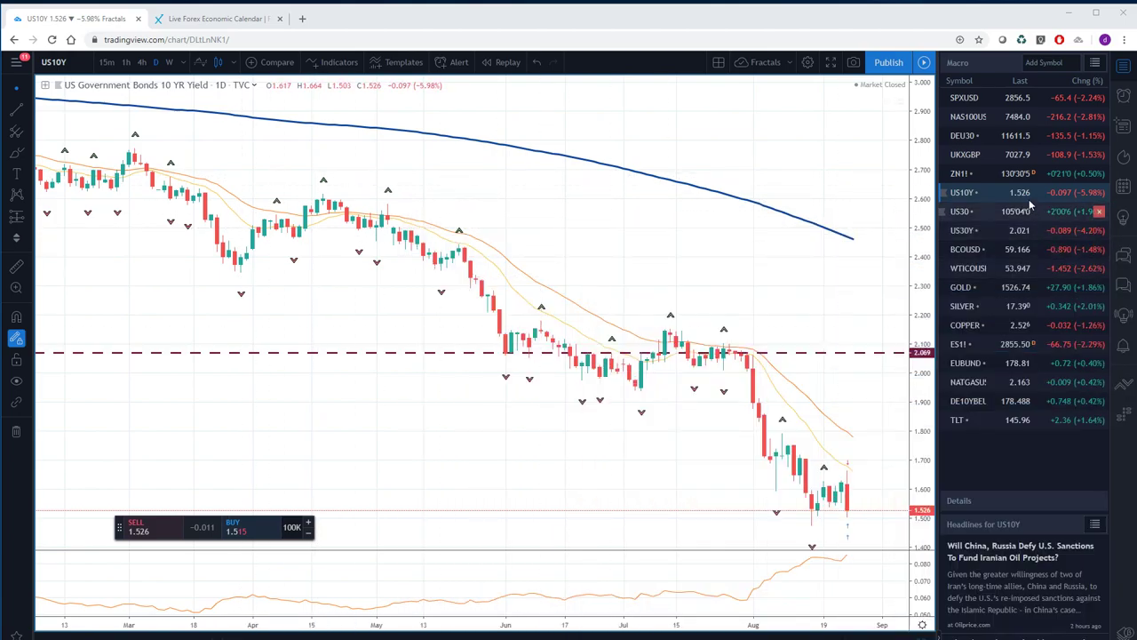
Load SPXUSD from the Macro watchlist on weekly (W) candles.
left_click(969, 104)
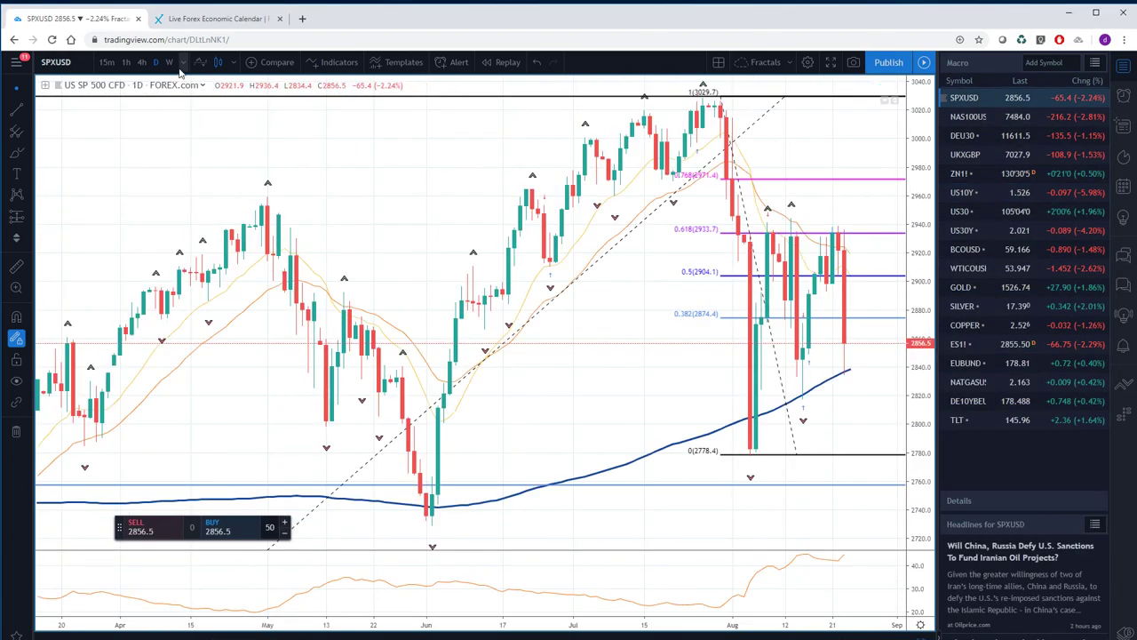
left_click(168, 64)
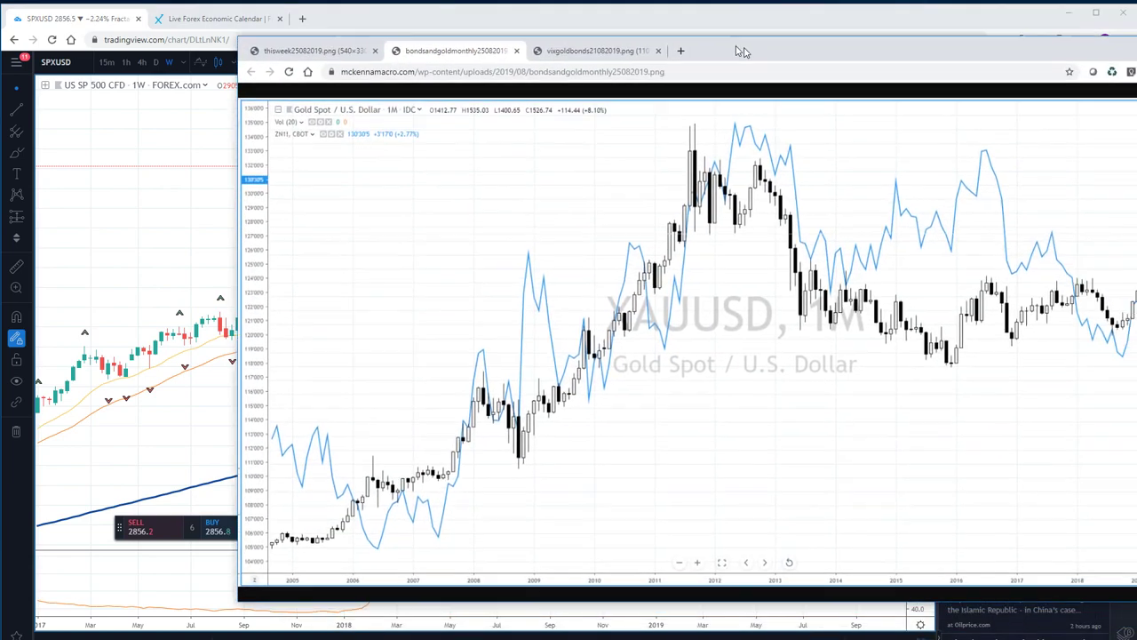
Drag the bondsandgoldmonthly25082019.png Chrome window over TradingView and settle its position.
left_click_drag(745, 46, 544, 69)
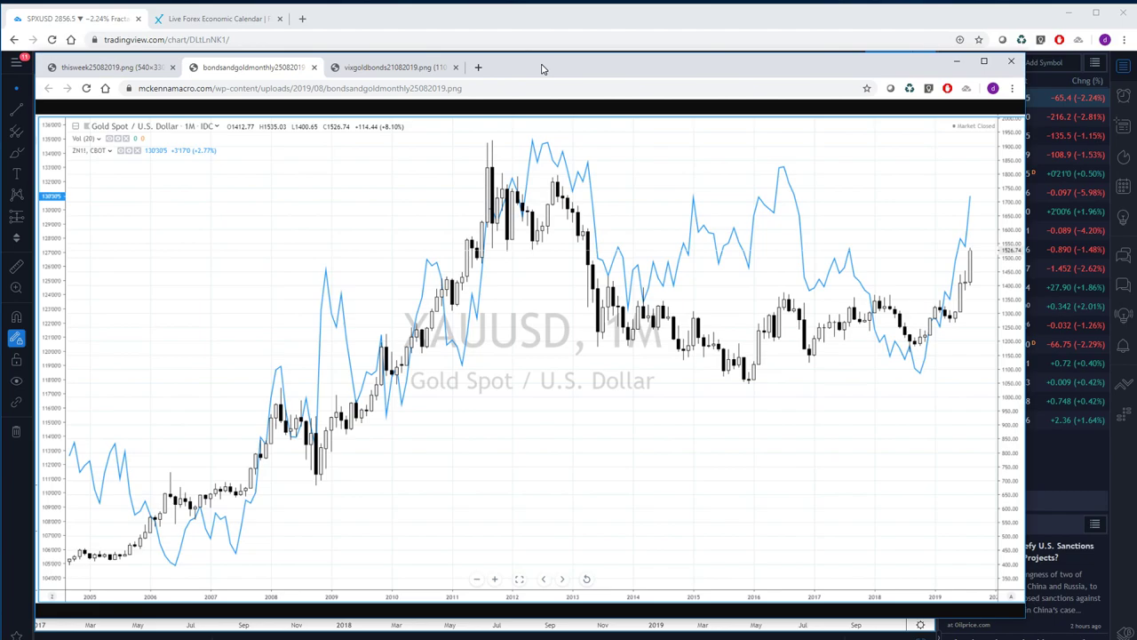
left_click_drag(544, 69, 546, 66)
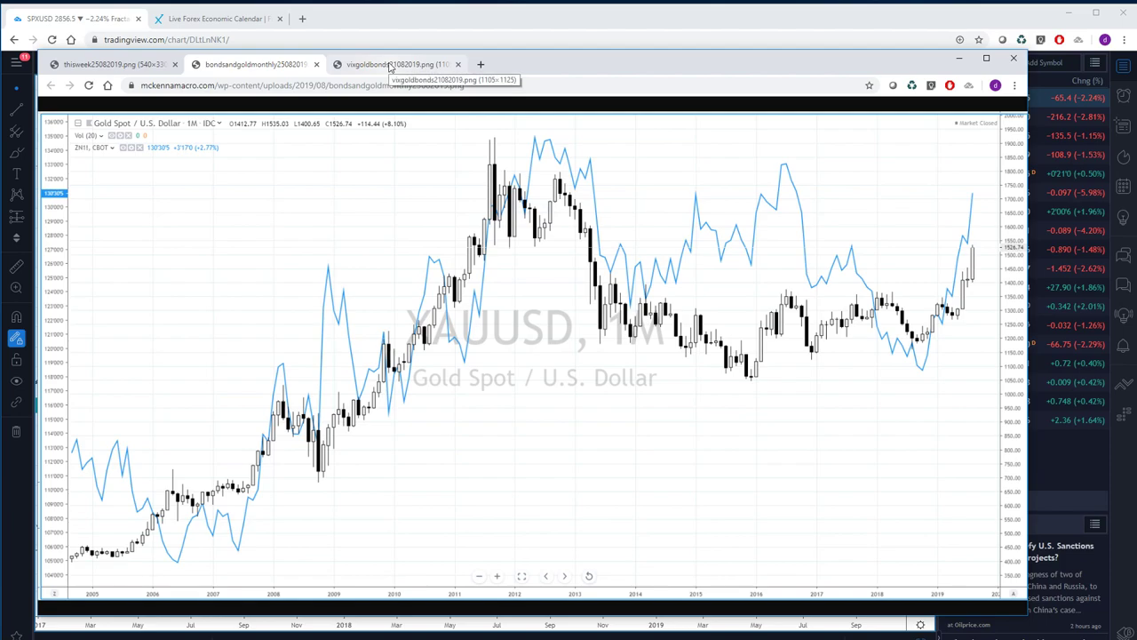
View the vixgoldbonds tweet image, then drag its Chrome window off-screen.
left_click(389, 66)
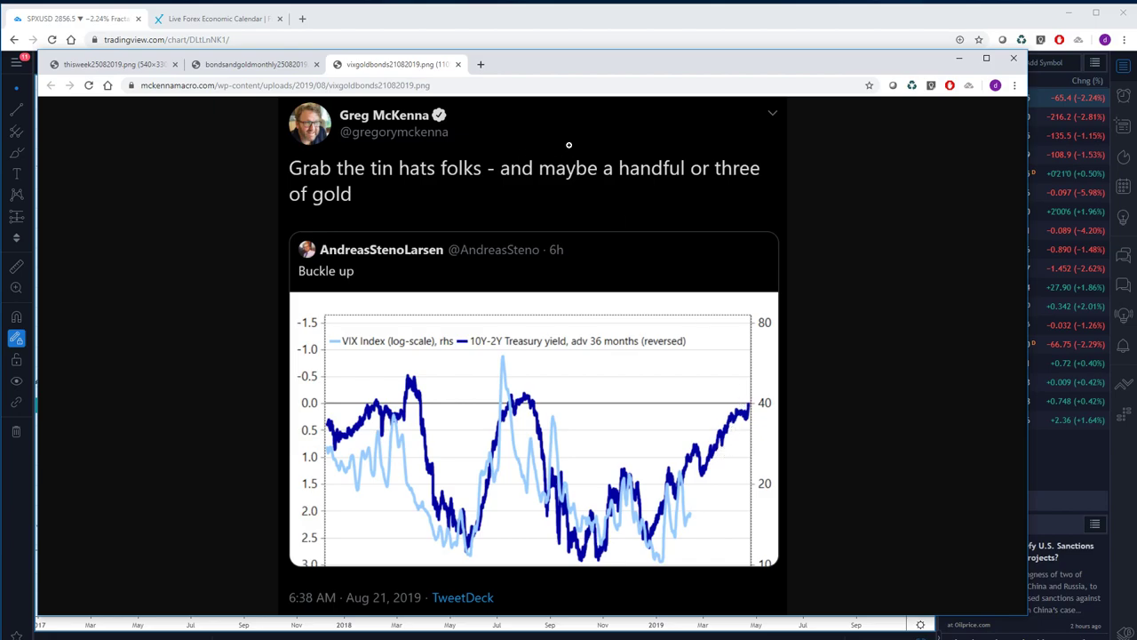
left_click_drag(655, 66, 1136, 622)
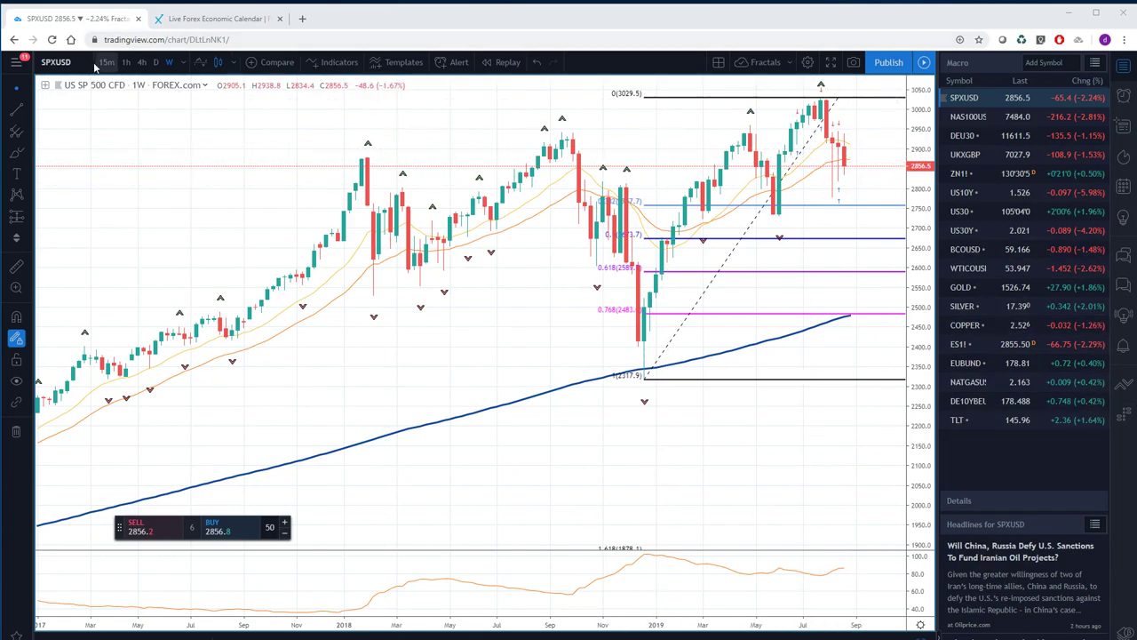
Change the chart symbol to VIX and set it to daily (D) candles.
left_click(498, 99)
type("VIX")
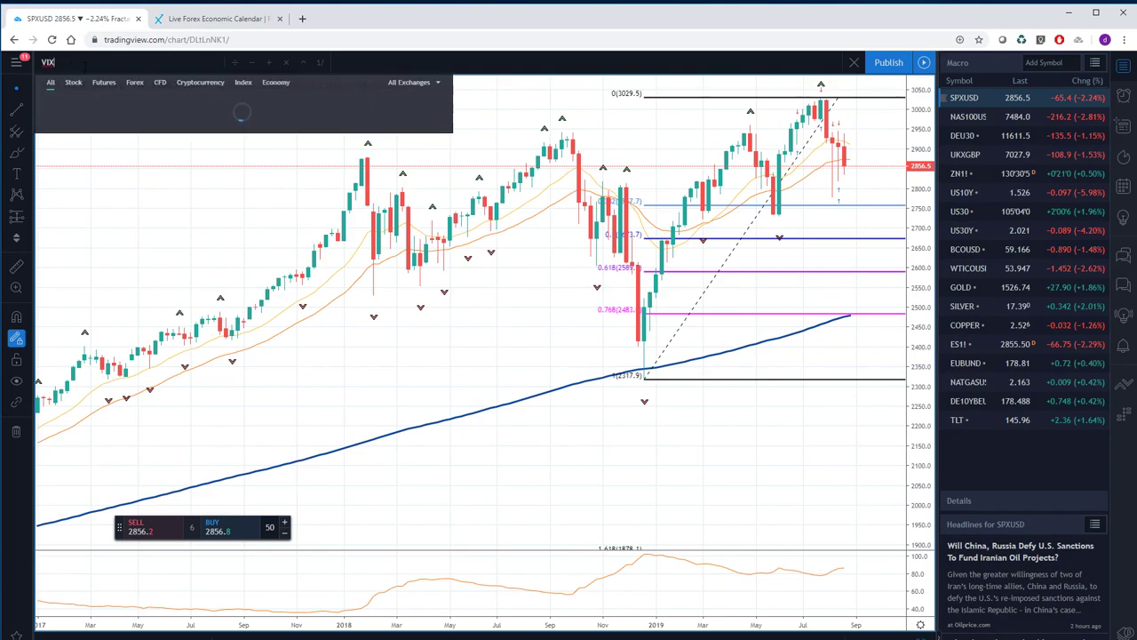
key("Return")
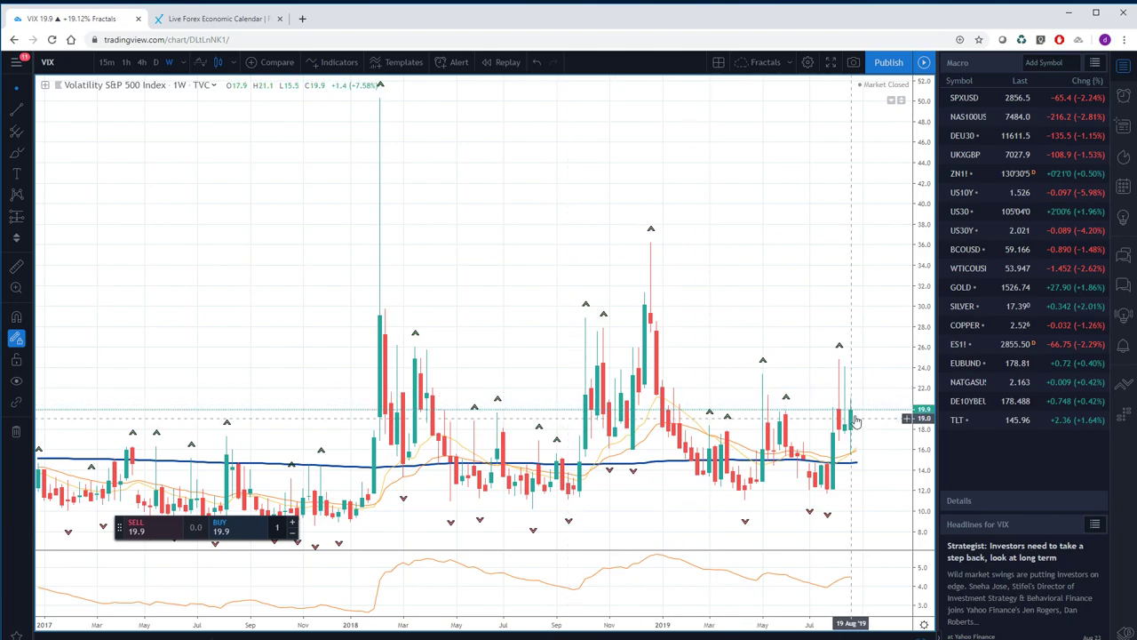
left_click(156, 61)
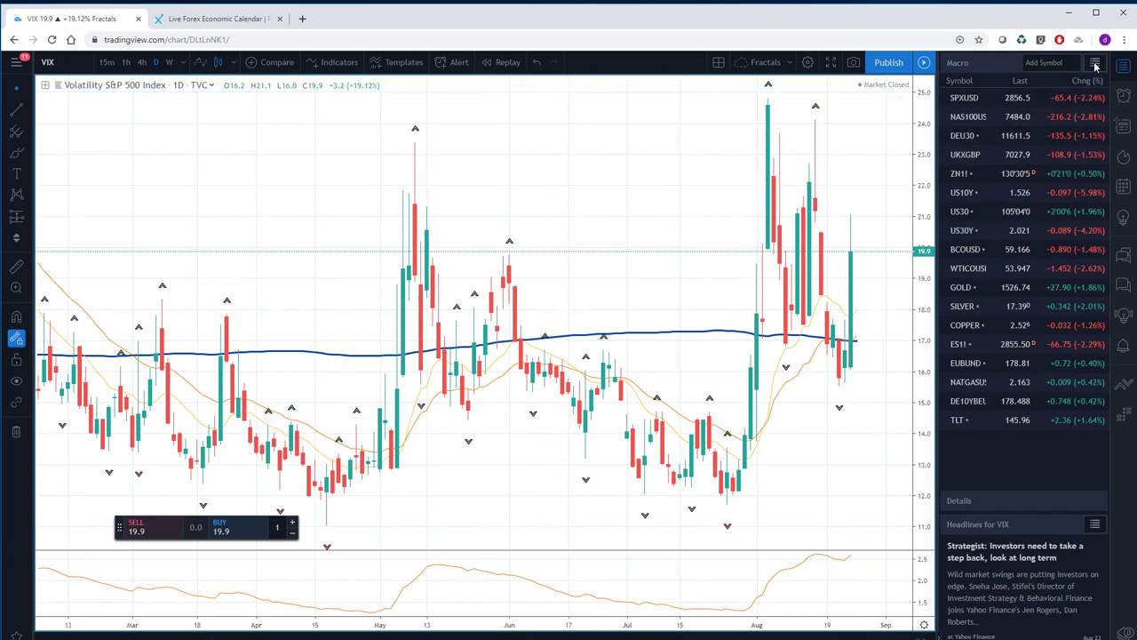
left_click(963, 288)
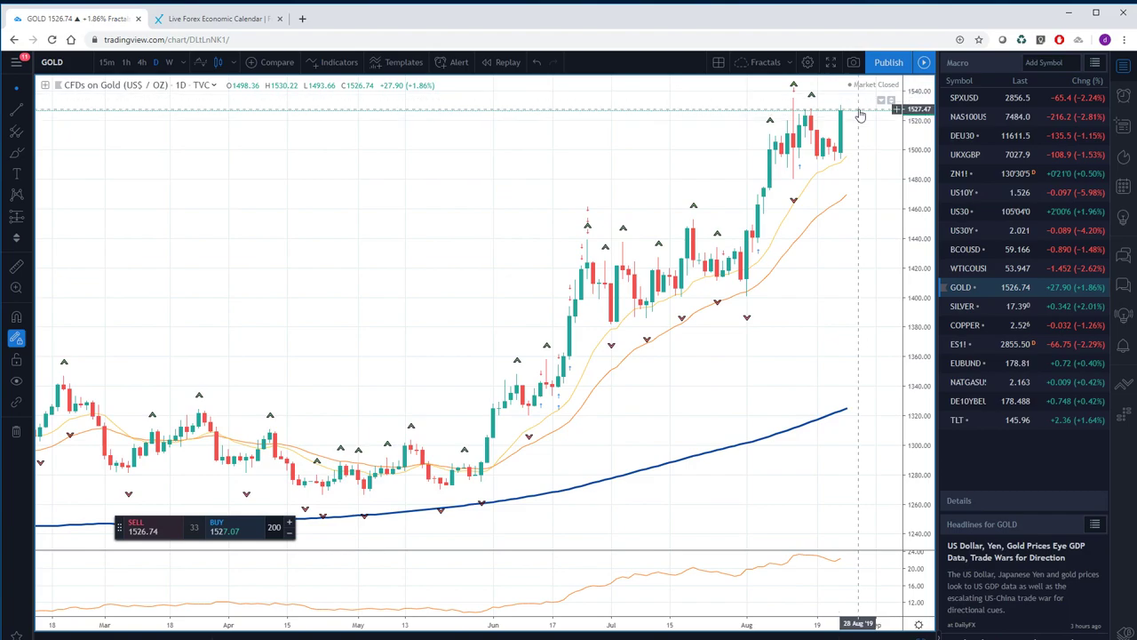
left_click(169, 62)
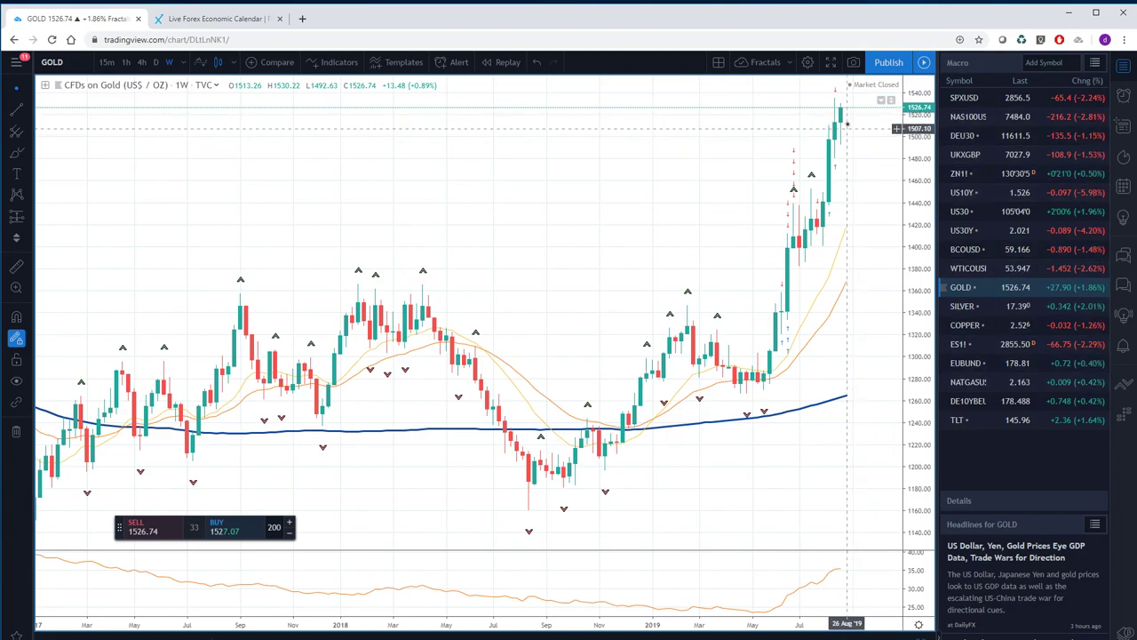
left_click(156, 62)
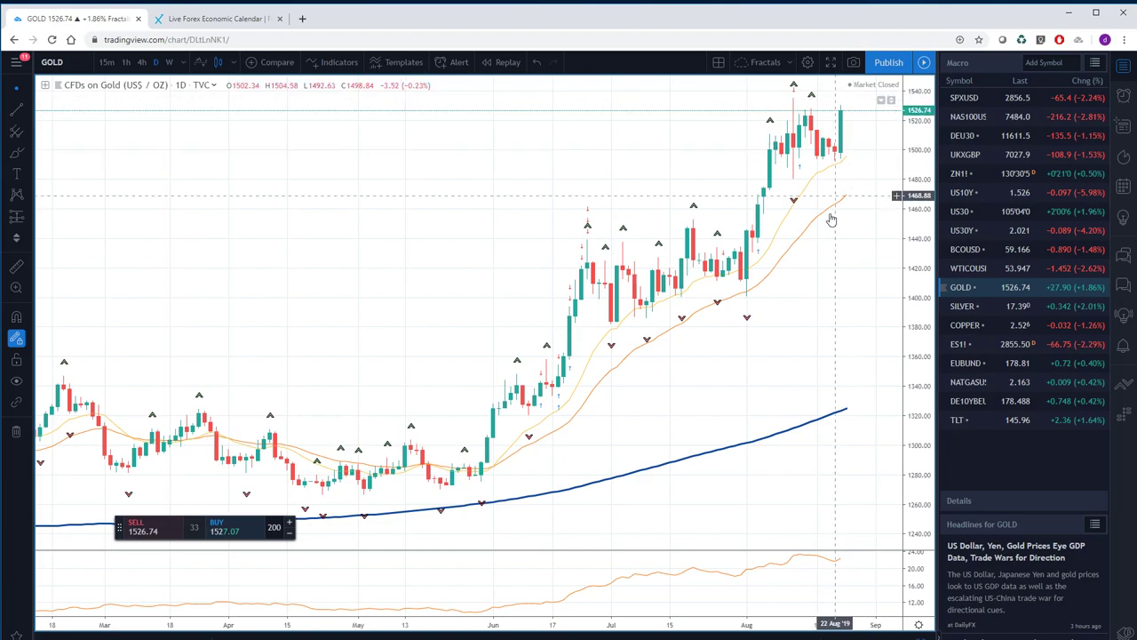
Switch the watchlist to Currencies and open the EURAUD daily chart, with August's range boxed in green.
left_click(1095, 62)
left_click(1065, 222)
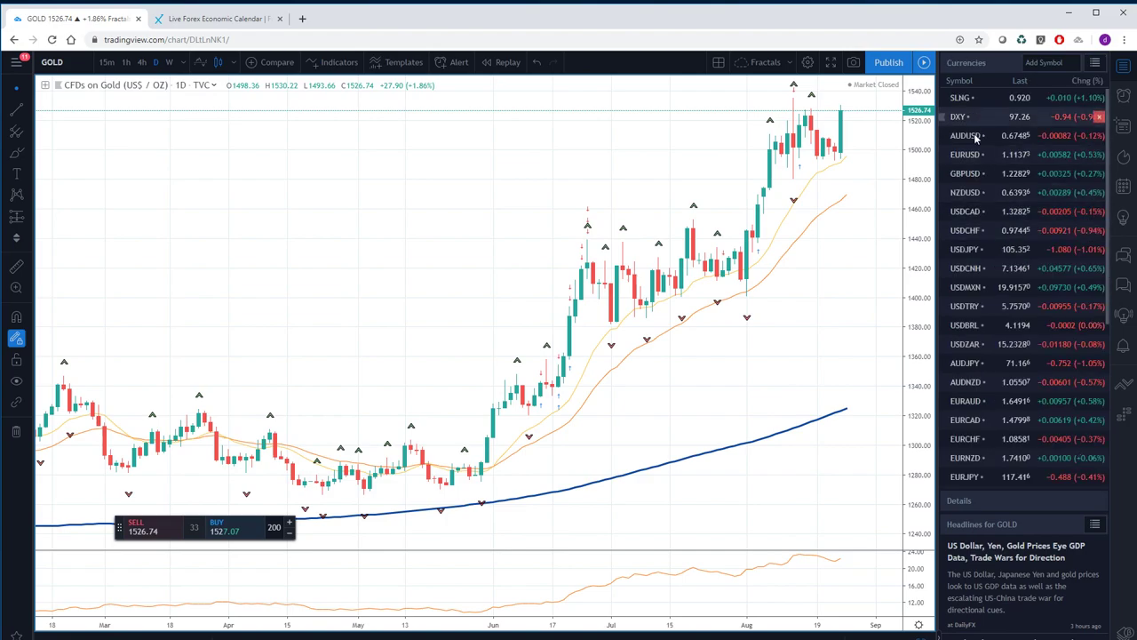
left_click(971, 403)
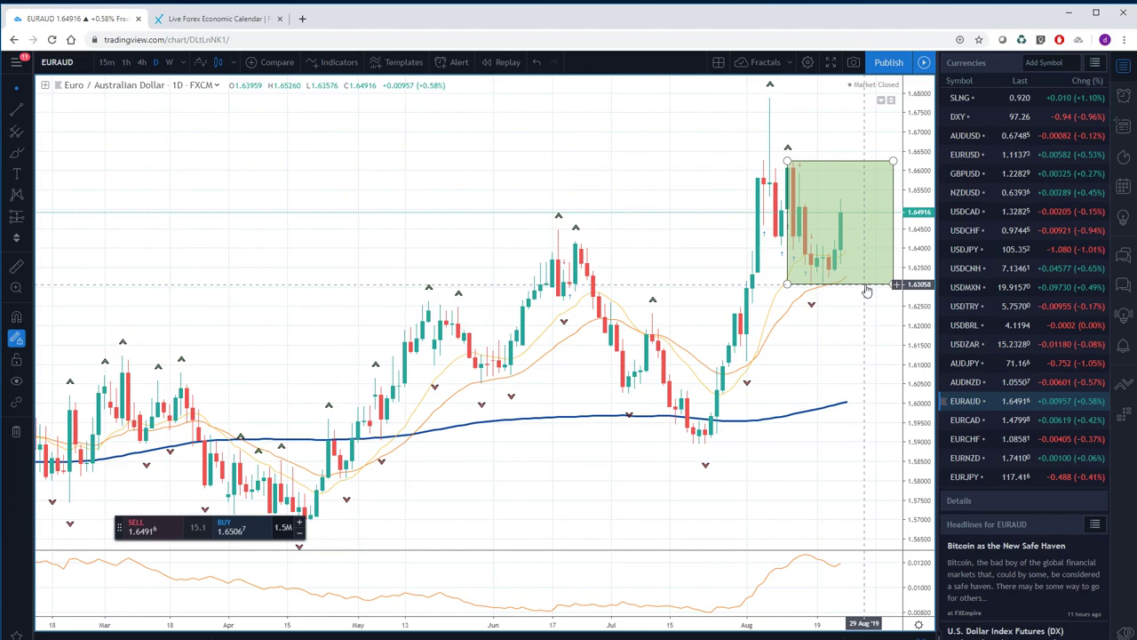
left_click(867, 291)
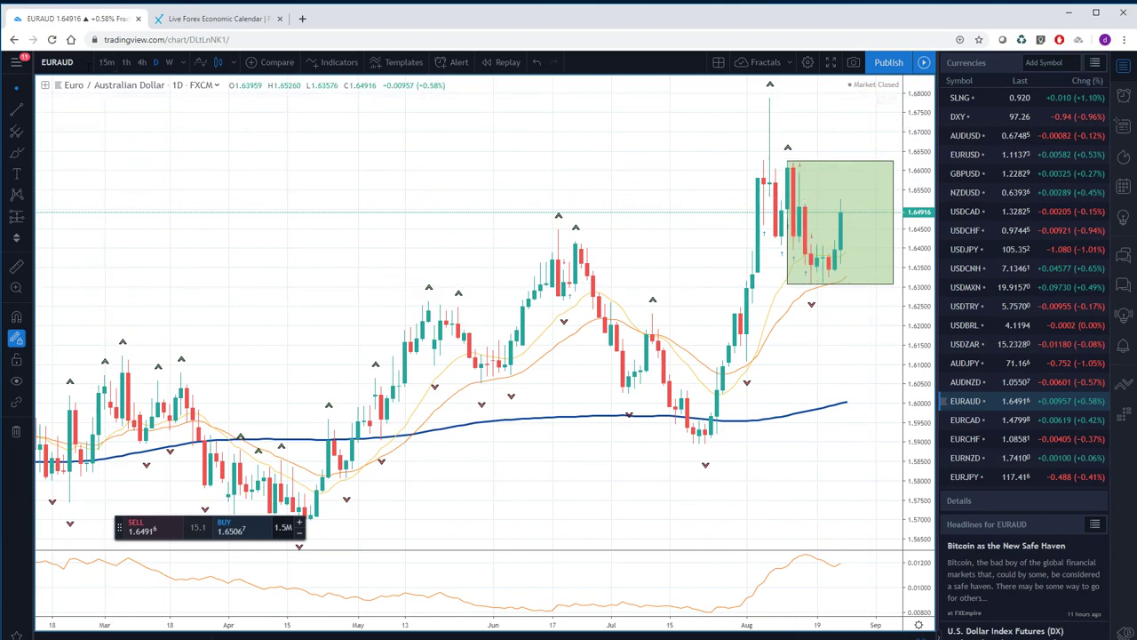
left_click(57, 63)
Load the EURMXN weekly chart and remove its old Fibonacci retracement drawing.
type("EURMXN")
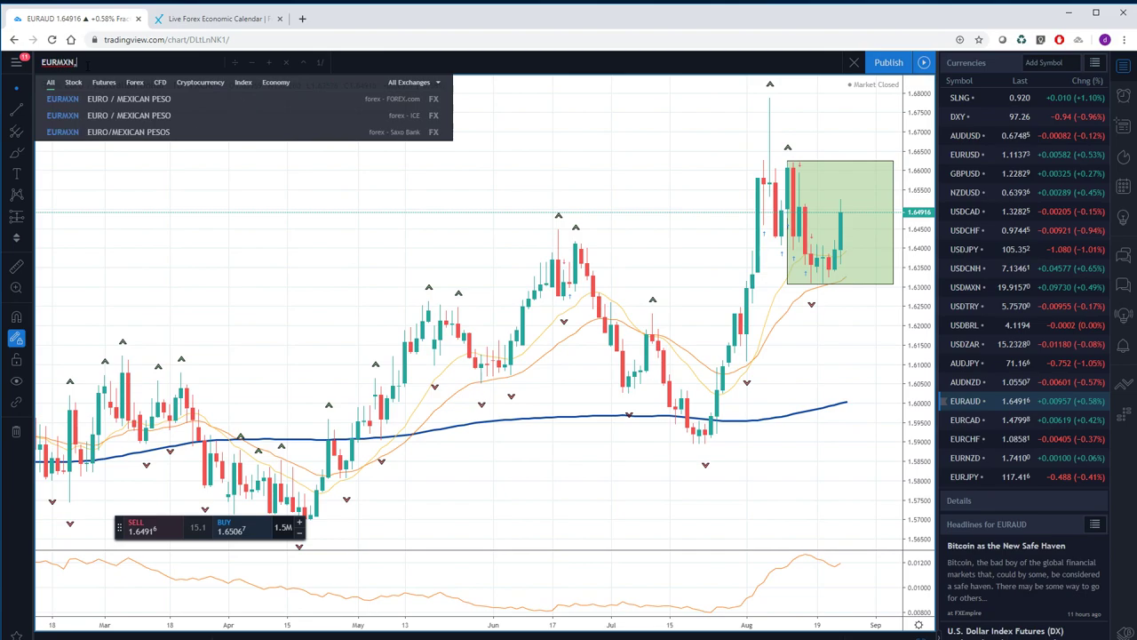
key("Return")
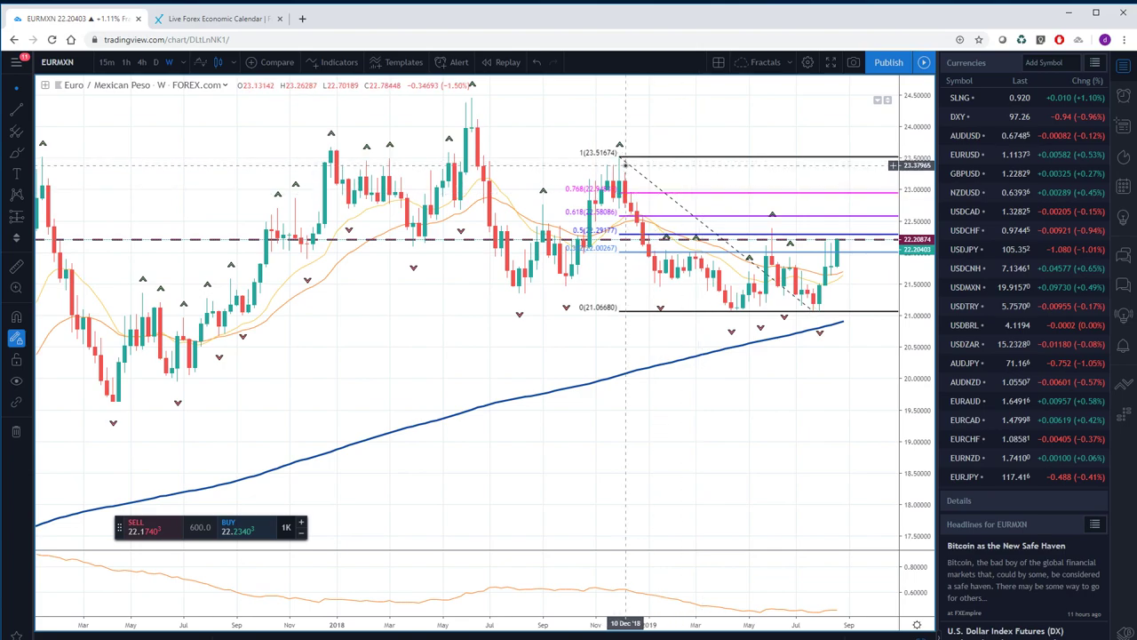
right_click(626, 166)
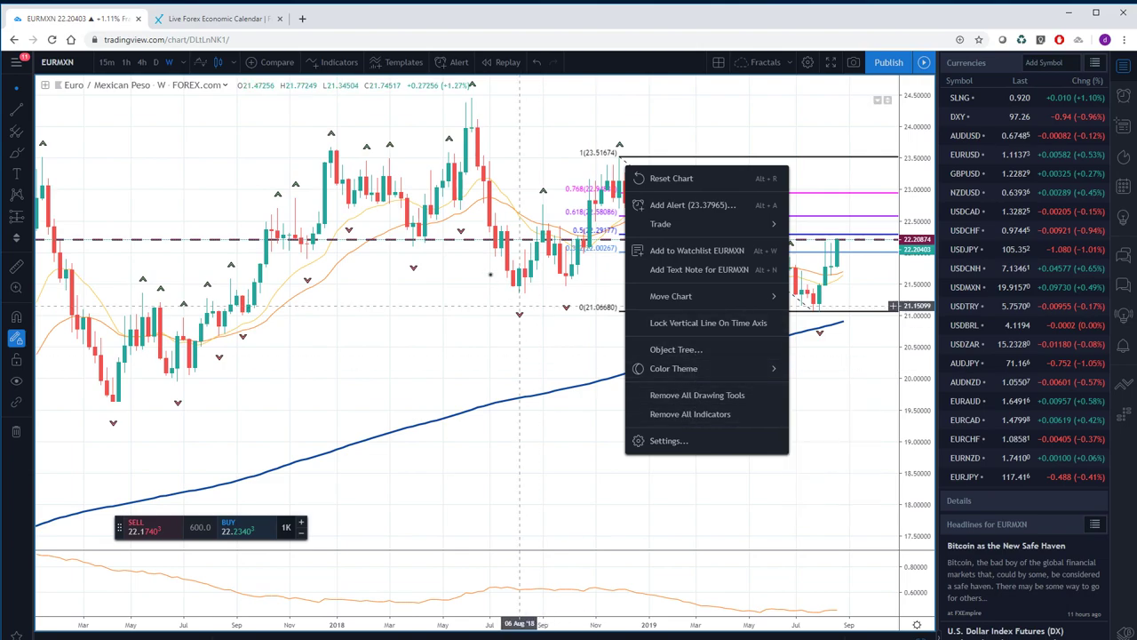
right_click(832, 200)
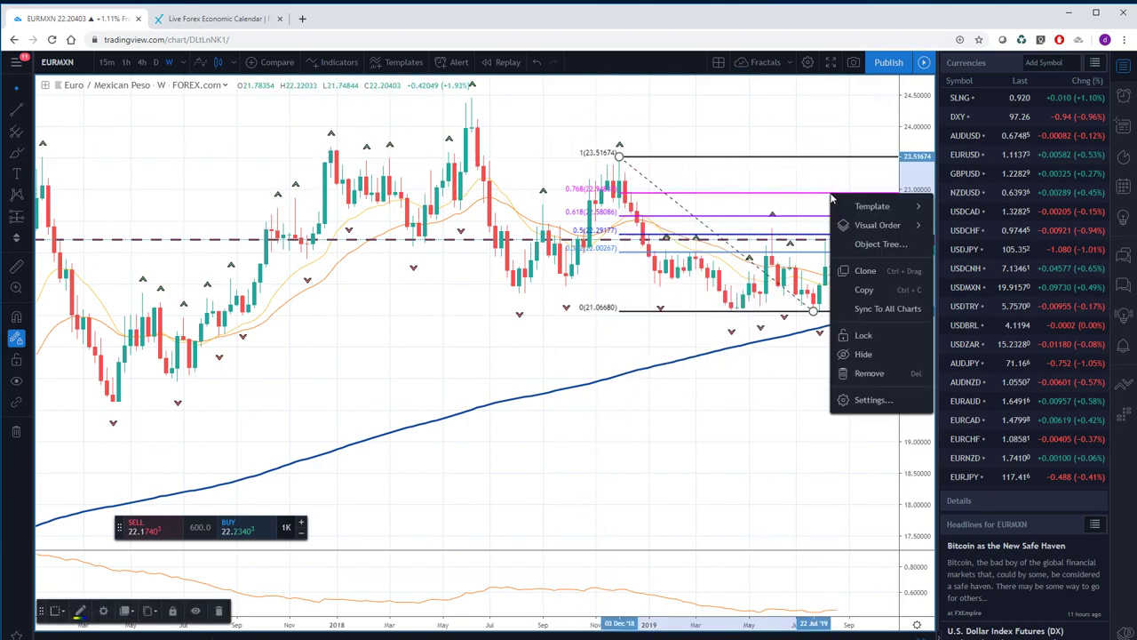
left_click(869, 374)
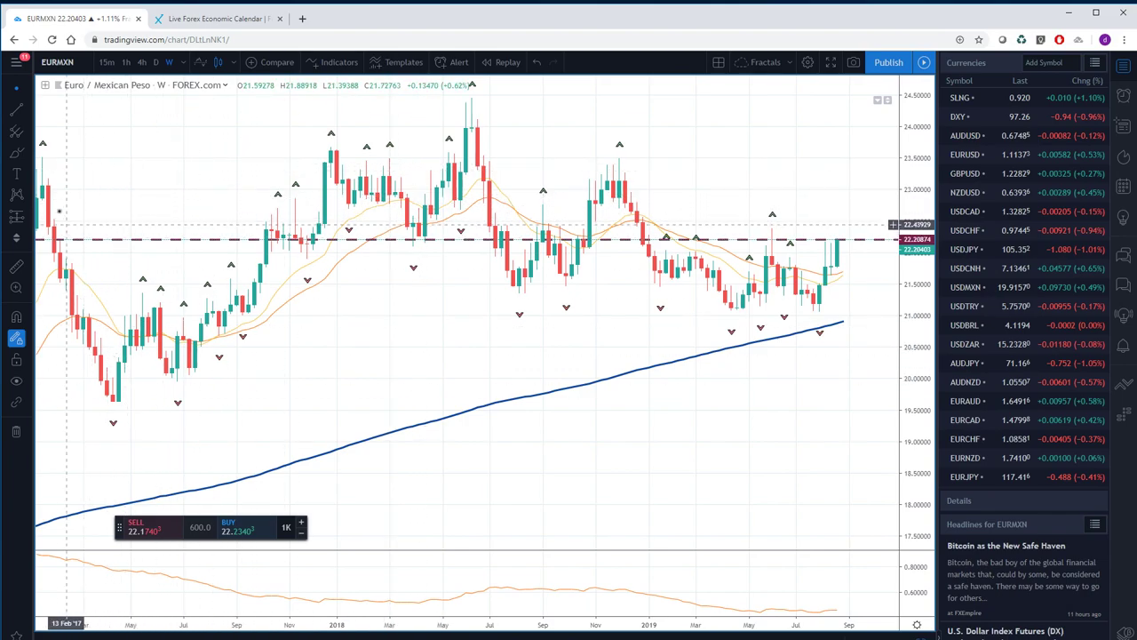
Draw a Fib Retracement on EURMXN from the May 2018 high near 24.46 to the January 2019 low near 21.09.
left_click(26, 133)
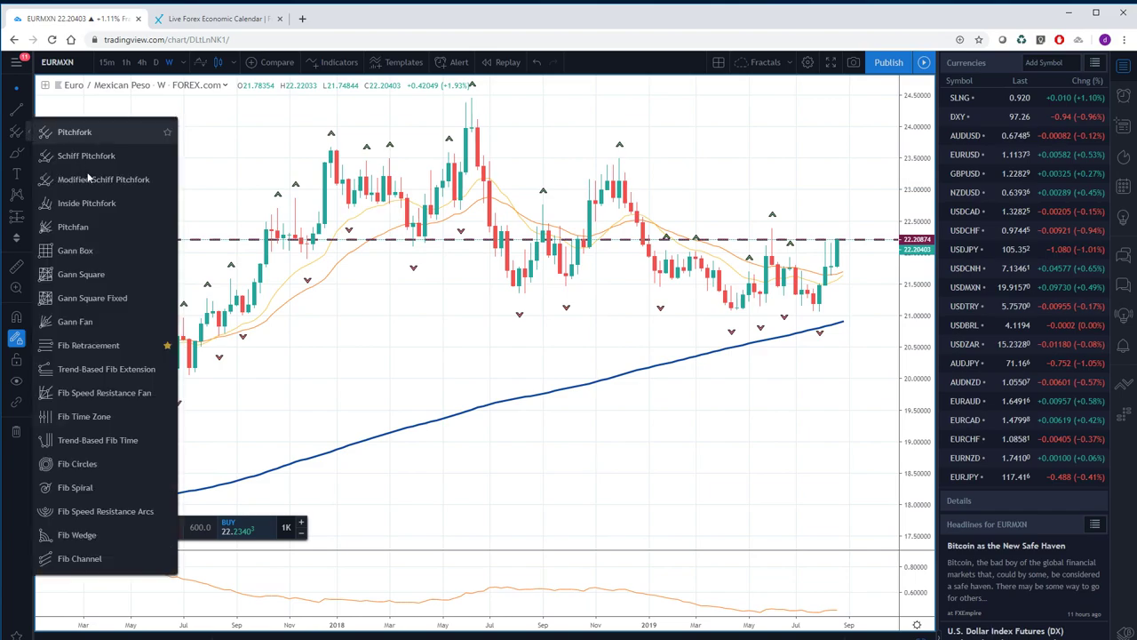
left_click(89, 345)
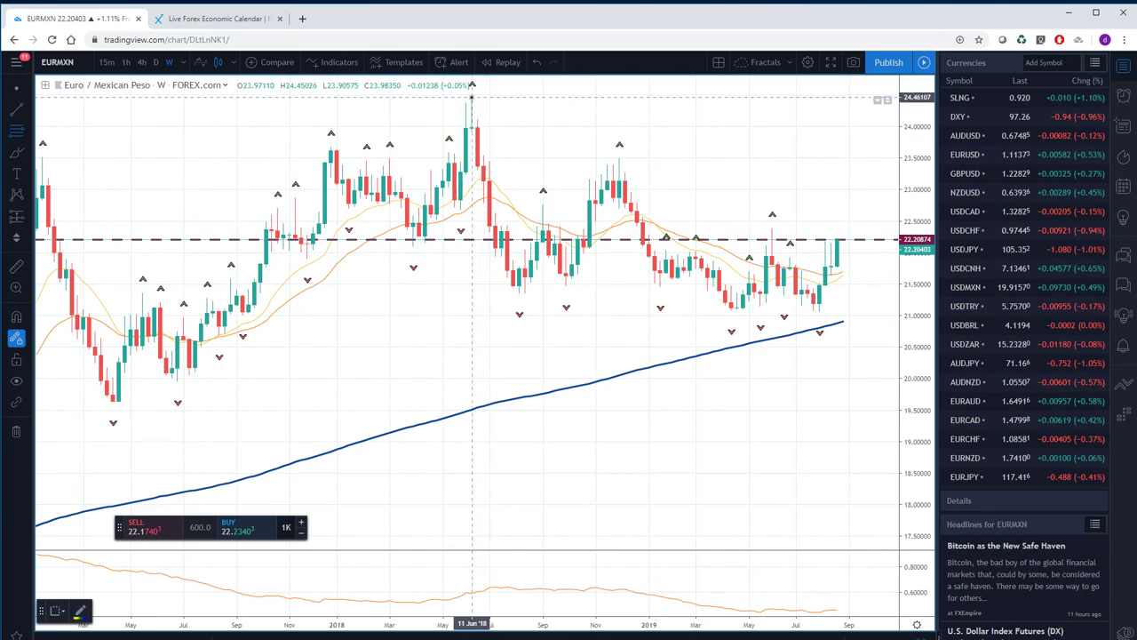
left_click(472, 96)
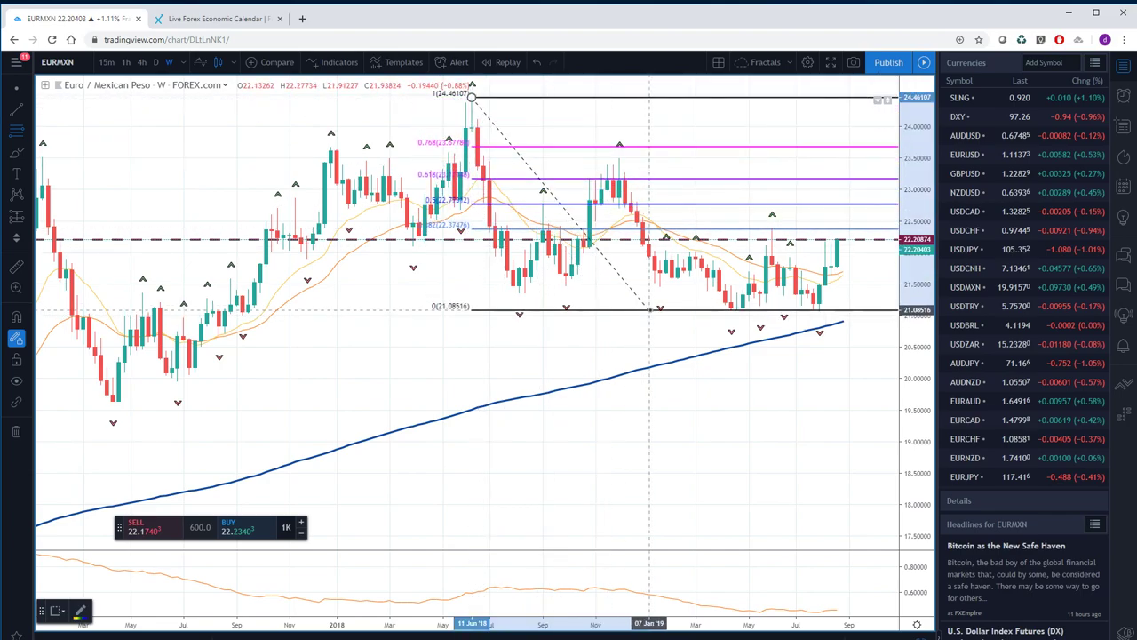
left_click(650, 308)
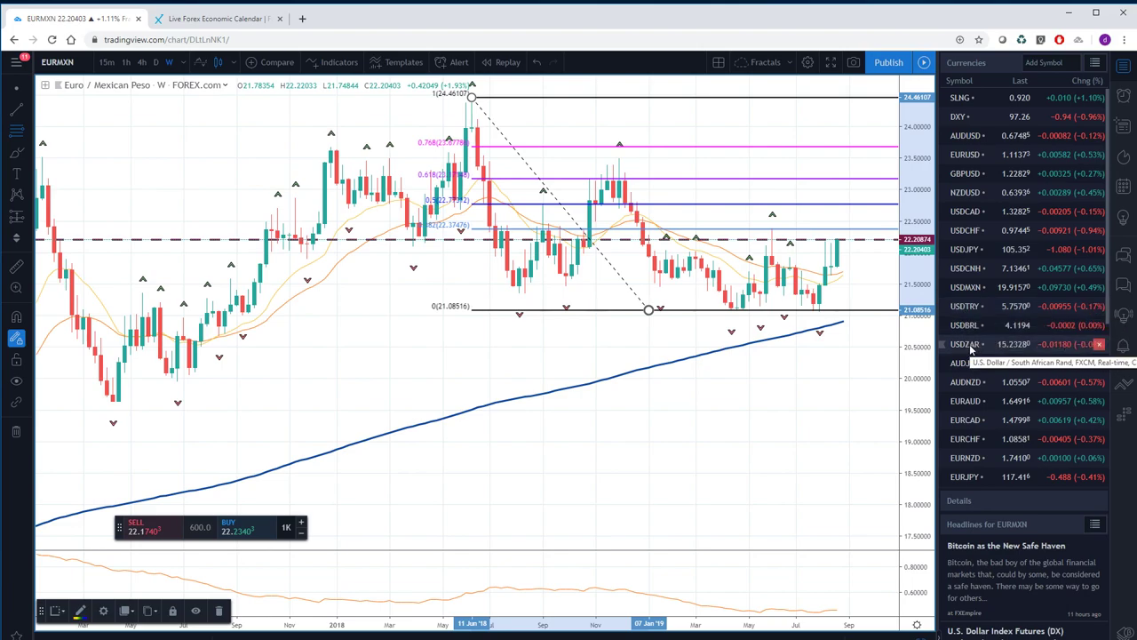
left_click(971, 345)
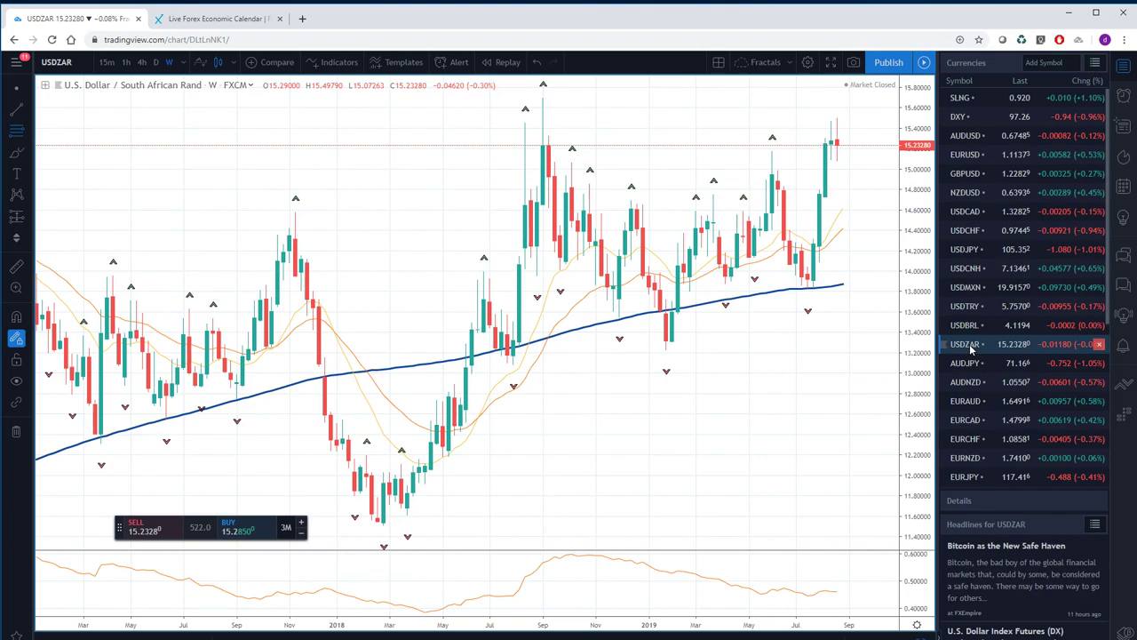
Put USDZAR on daily candles, then load the daily USDCNH chart from the Currencies watchlist.
left_click(155, 62)
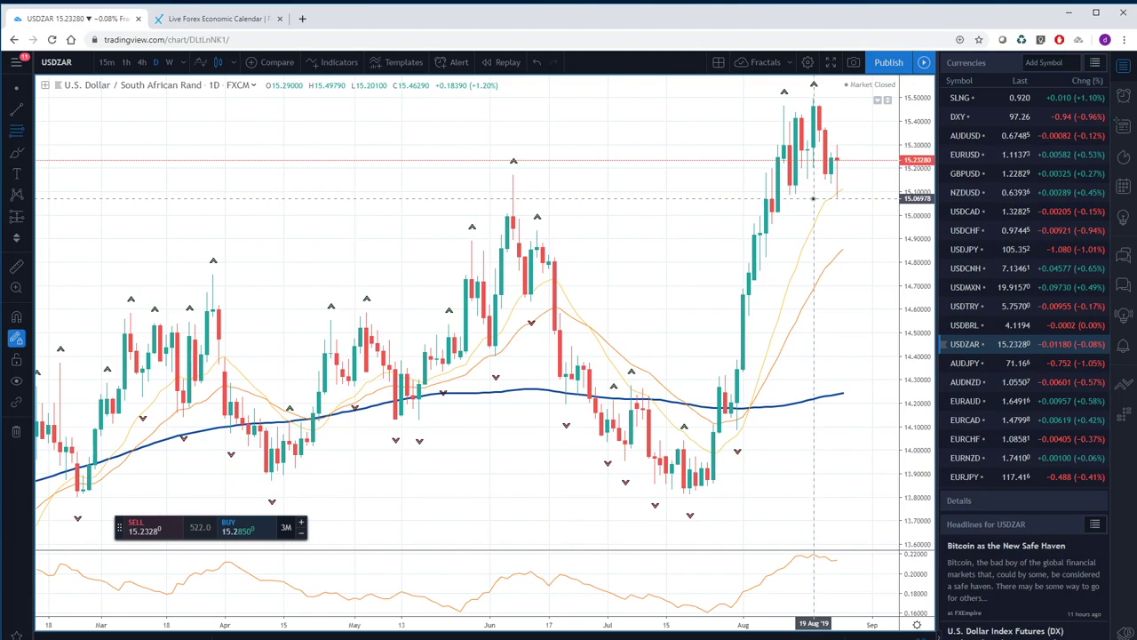
left_click(966, 307)
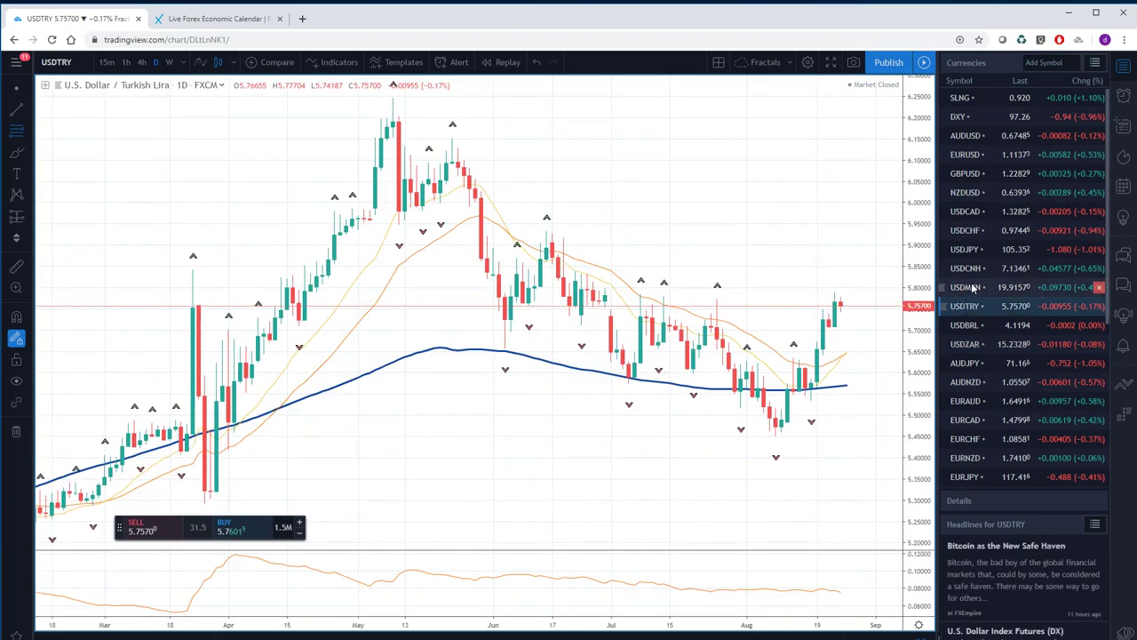
left_click(970, 270)
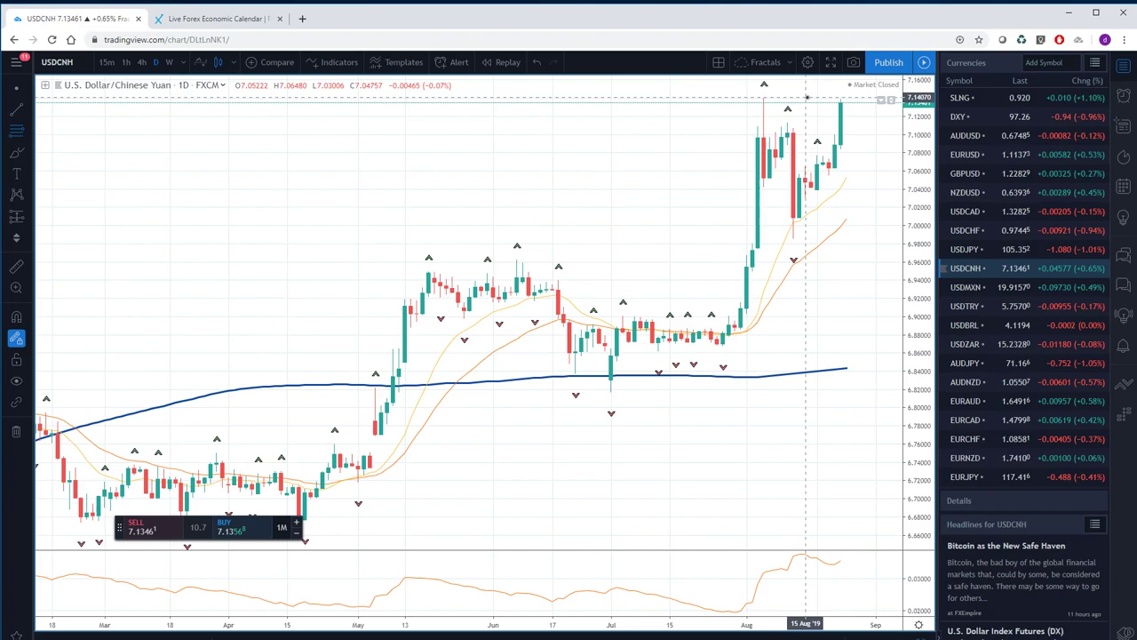
View USDCNH on weekly candles, then switch the chart to EURUSD.
left_click(168, 62)
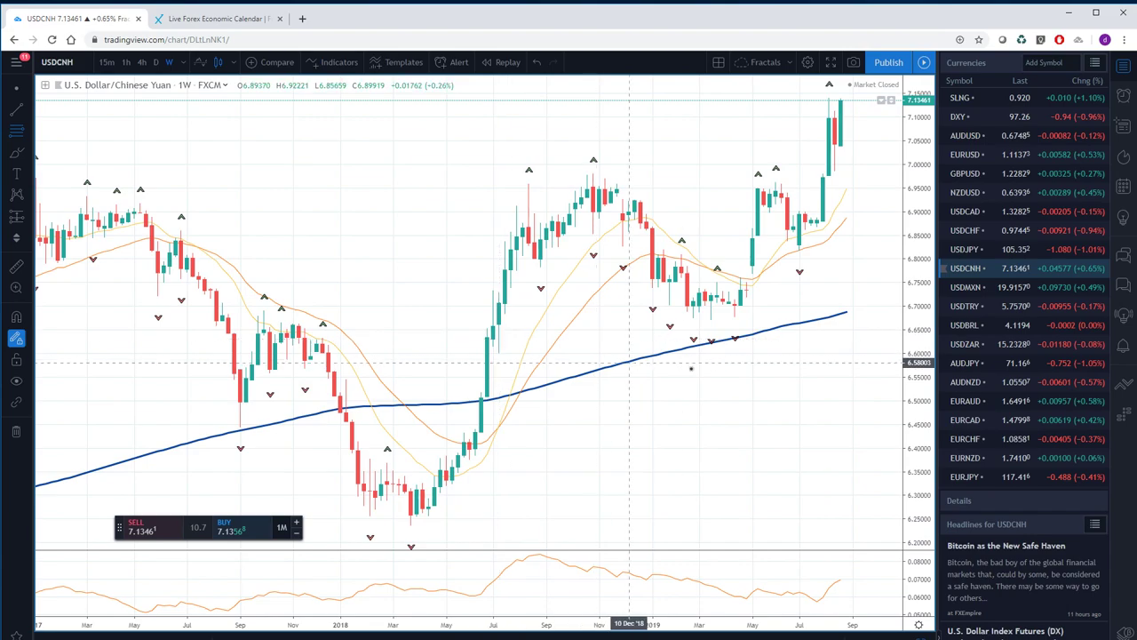
left_click(967, 159)
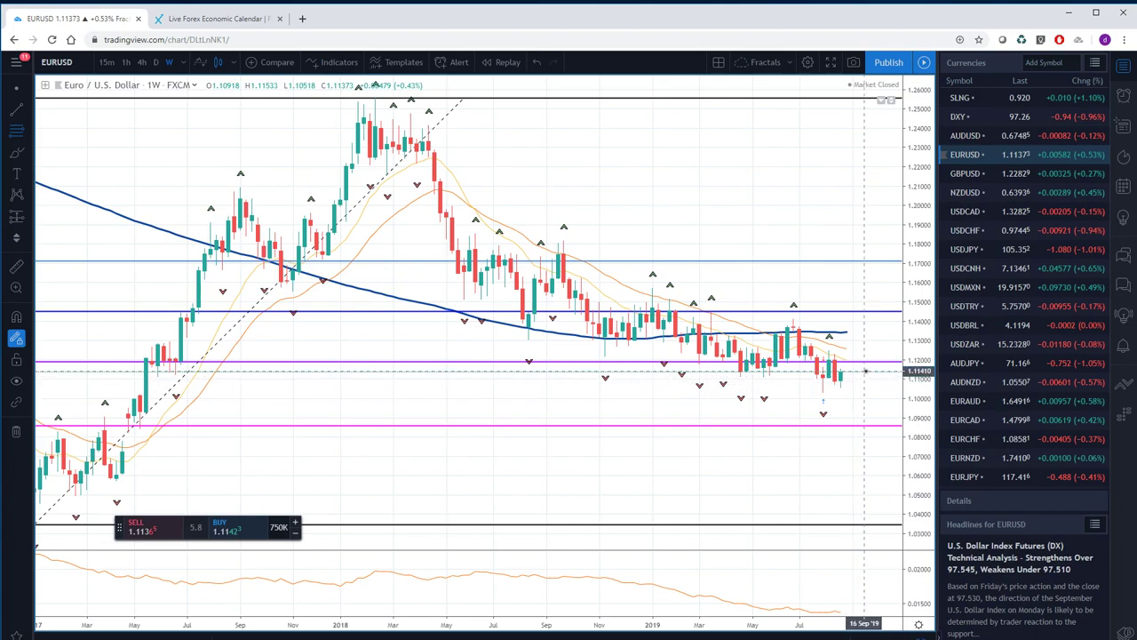
Switch EURUSD to daily candles, then load the USDJPY chart.
left_click(156, 62)
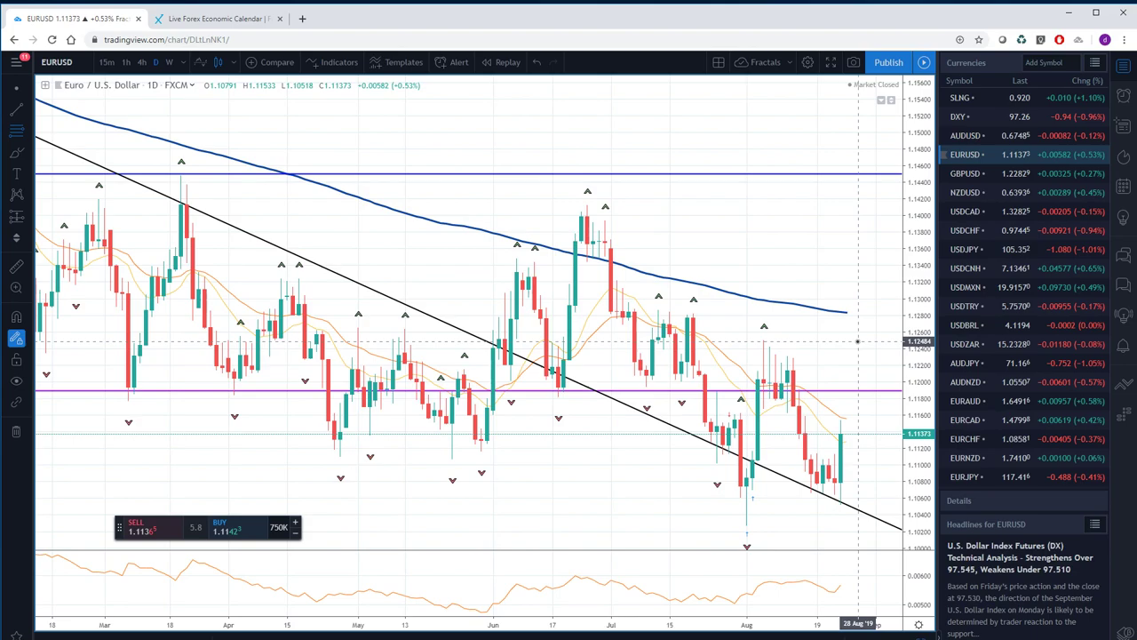
left_click(967, 249)
Show USDJPY on 1-hour candles and compress the price scale to fit the drop to 105.352.
left_click(126, 62)
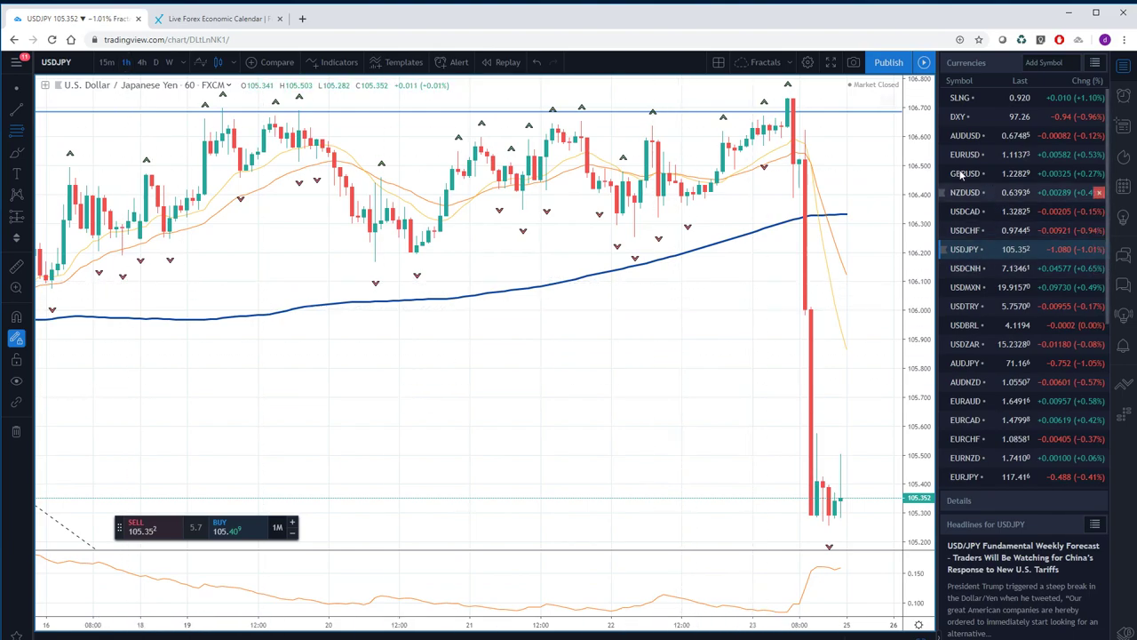
left_click_drag(924, 222, 924, 238)
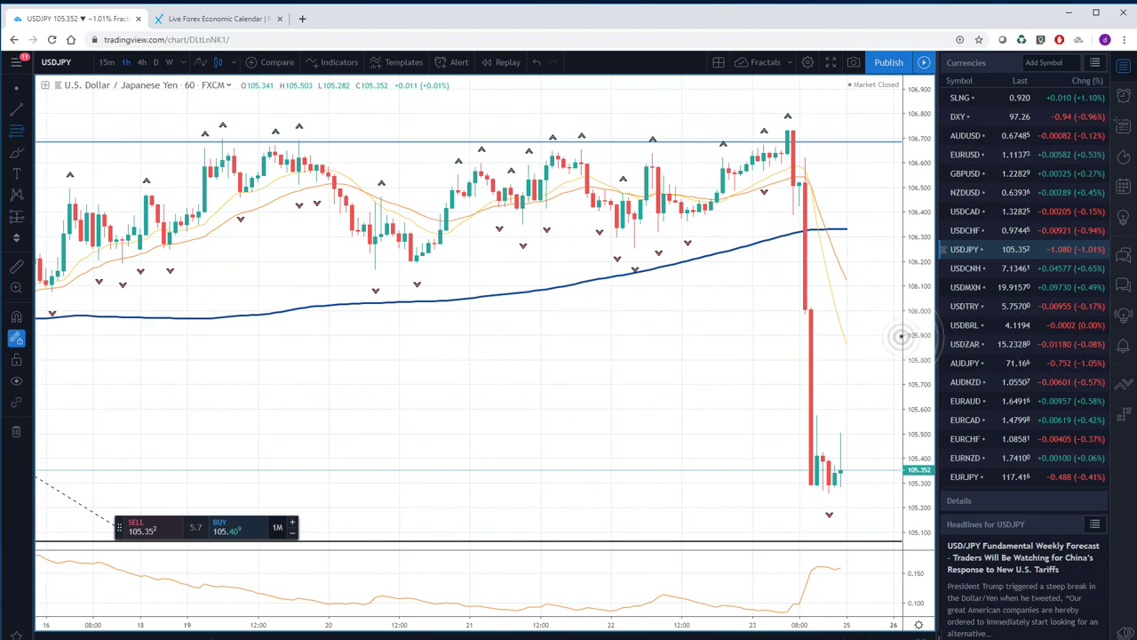
Return USDJPY to daily candles and squeeze the price scale to show Fibonacci levels 105.063–109.312.
left_click(156, 63)
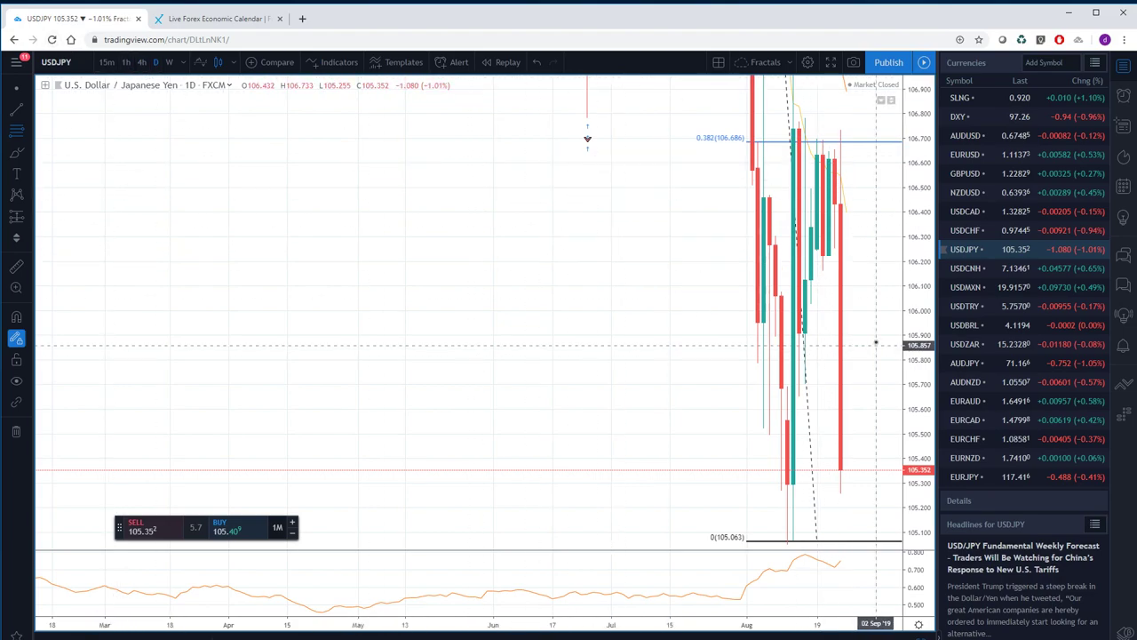
left_click_drag(919, 287, 957, 569)
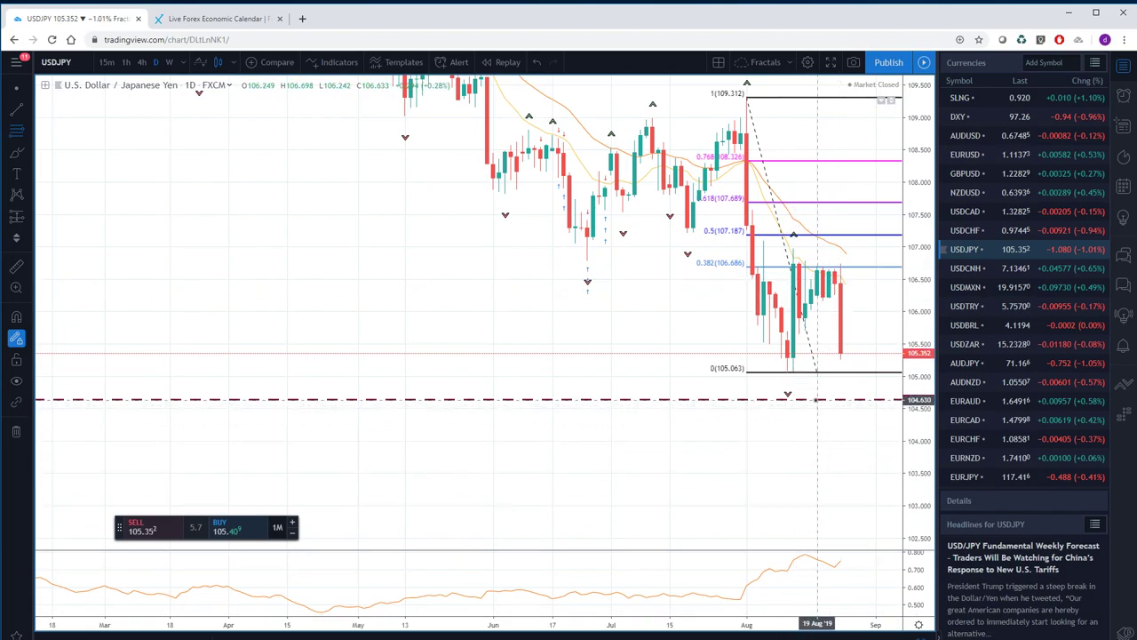
Reload the TradingView page and confirm, restoring the four-chart USDJPY layout.
left_click(51, 39)
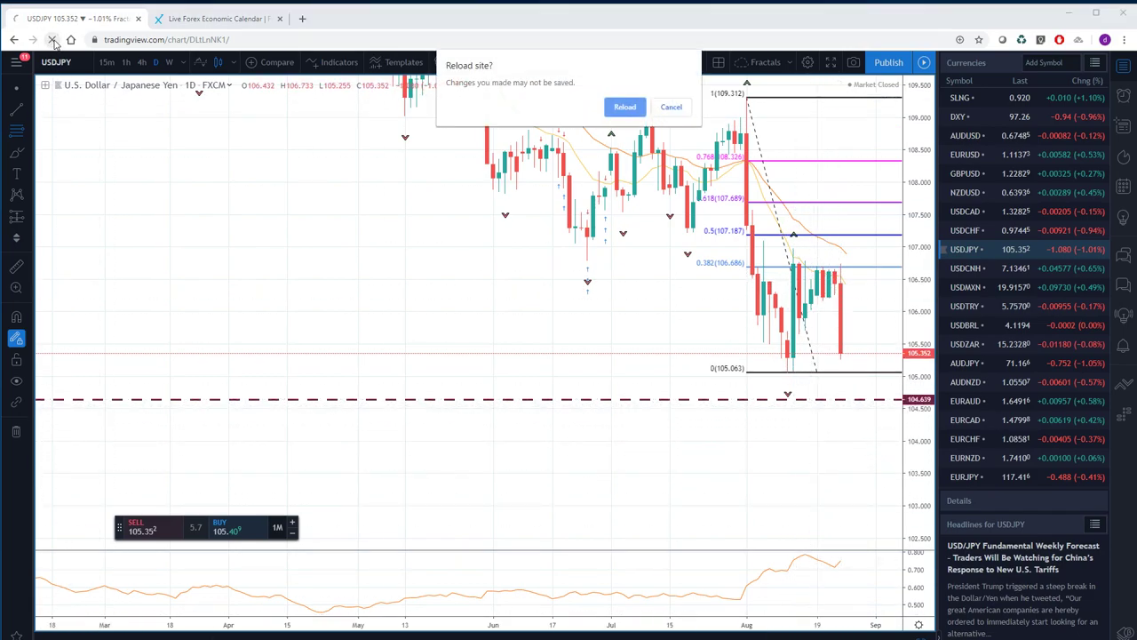
left_click(630, 108)
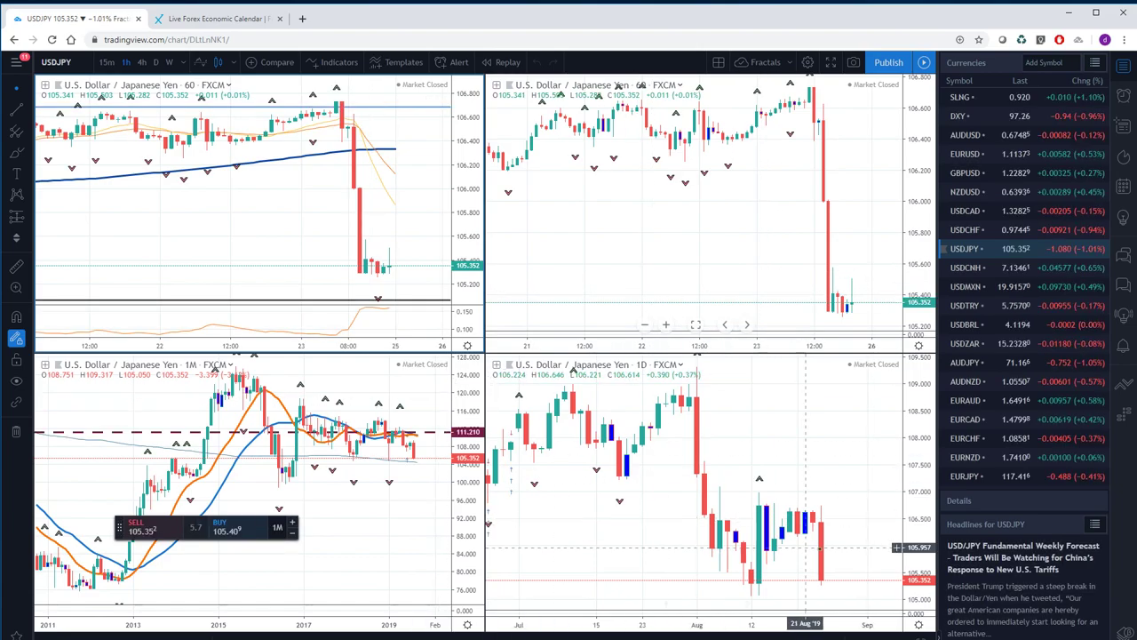
Select the bottom-right daily USDJPY pane and maximize it with Alt+Enter.
left_click(916, 624)
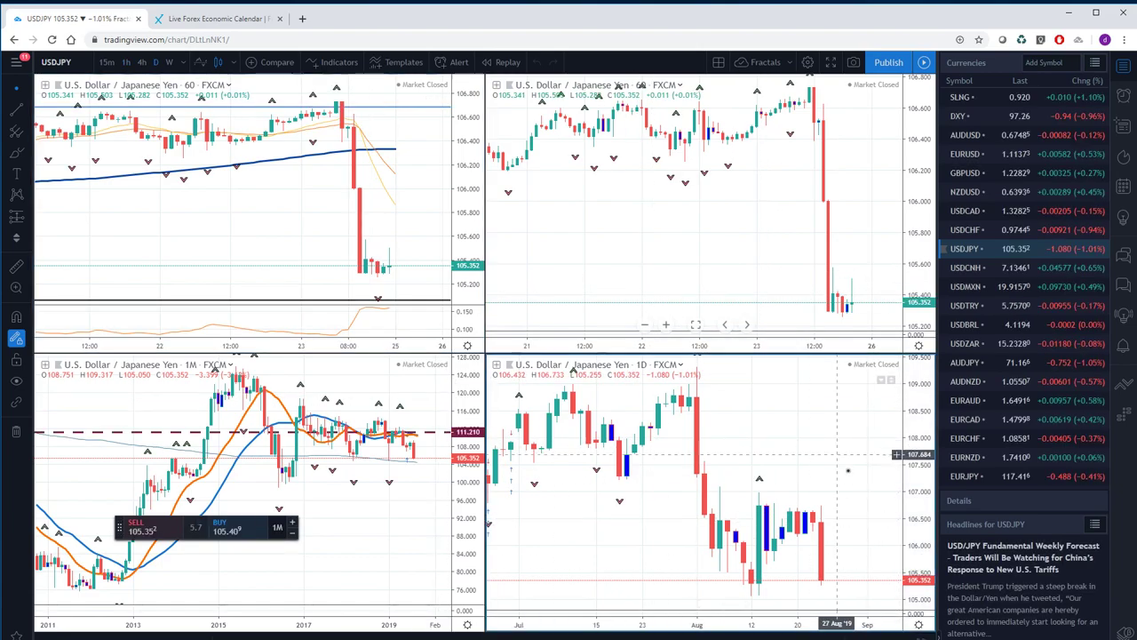
key("alt+Return")
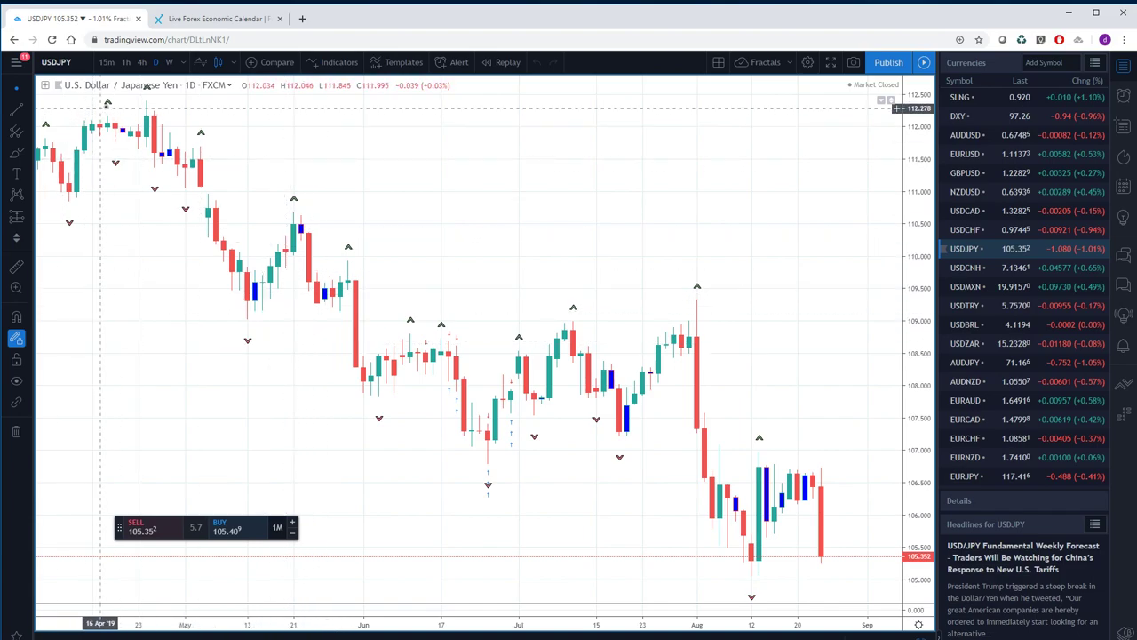
Set weekly candles and load the GBPUSD chart from the Currencies watchlist.
left_click(170, 64)
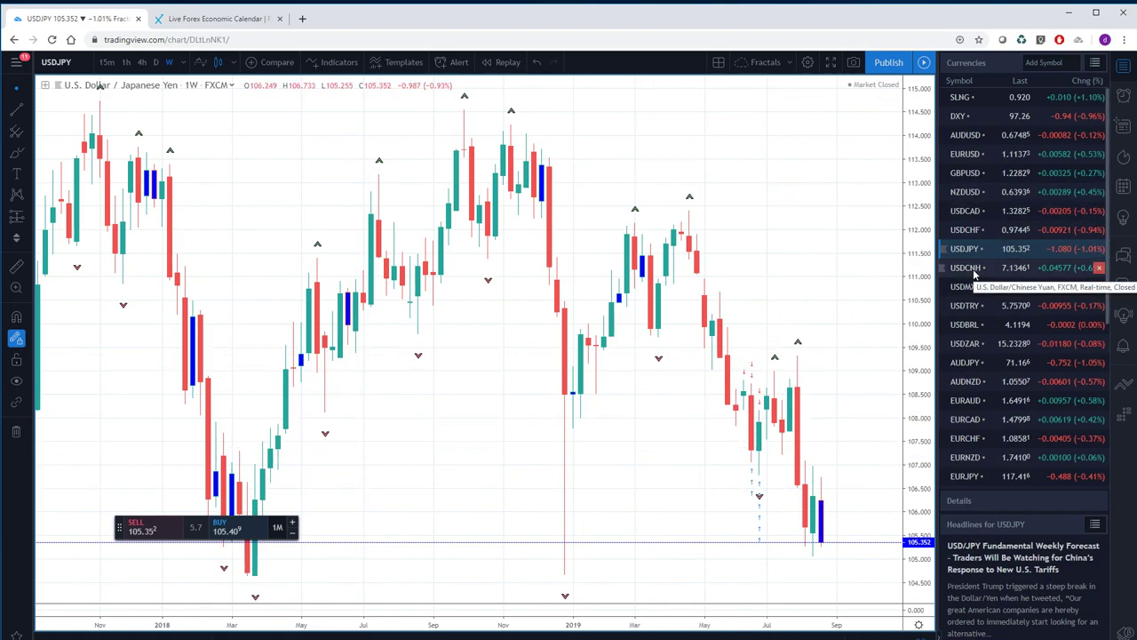
left_click(967, 173)
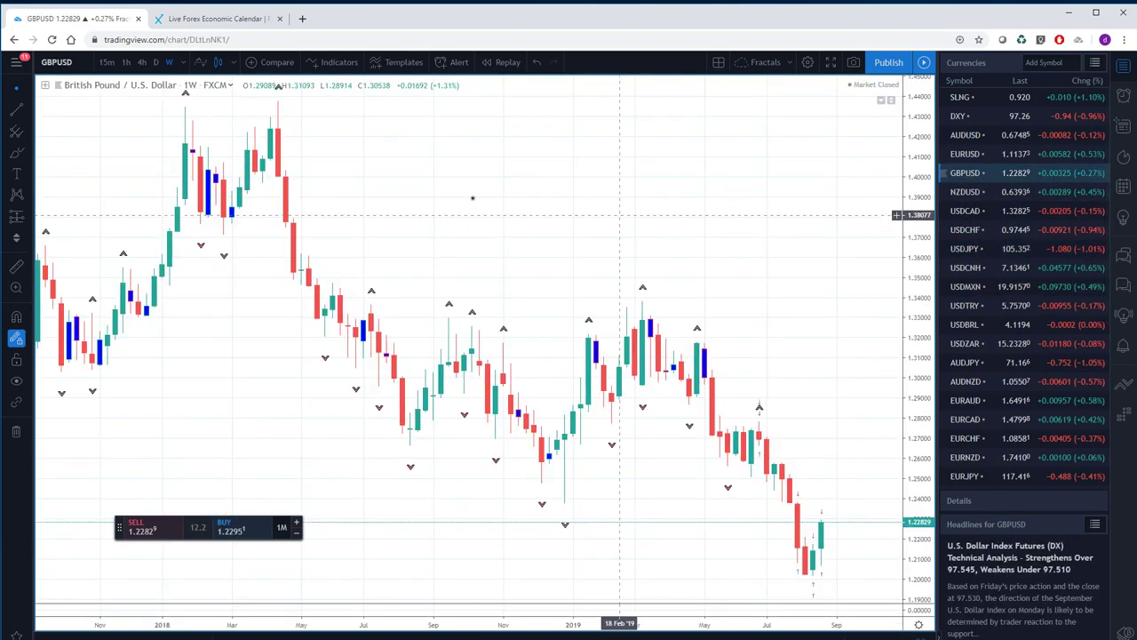
Switch GBP/USD to daily candles, then load the USDCHF chart.
left_click(155, 62)
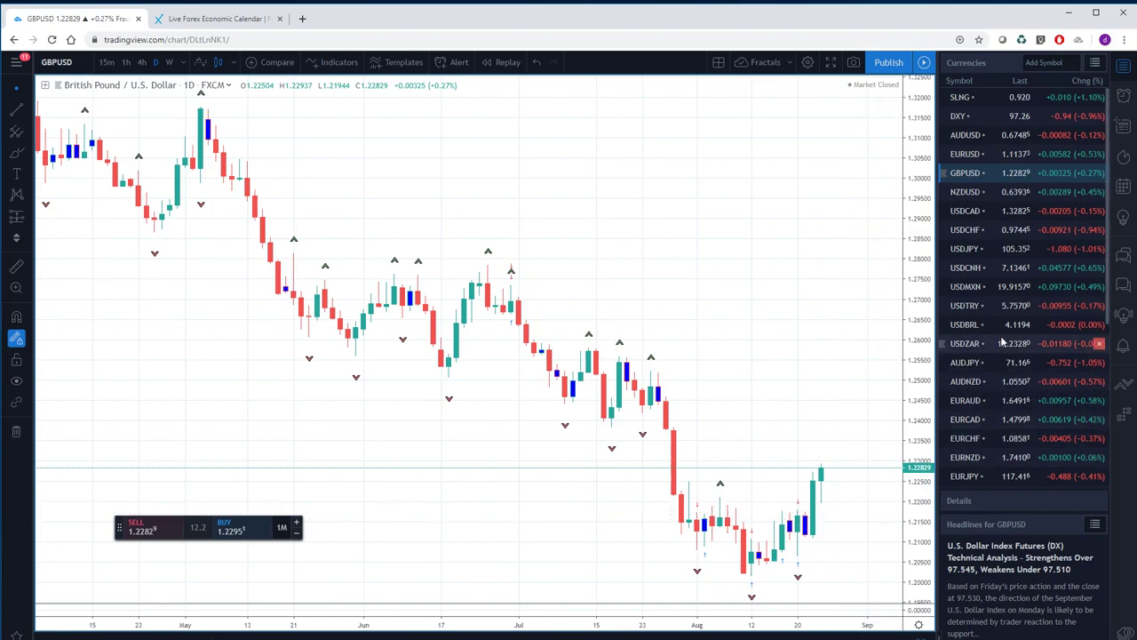
left_click(960, 230)
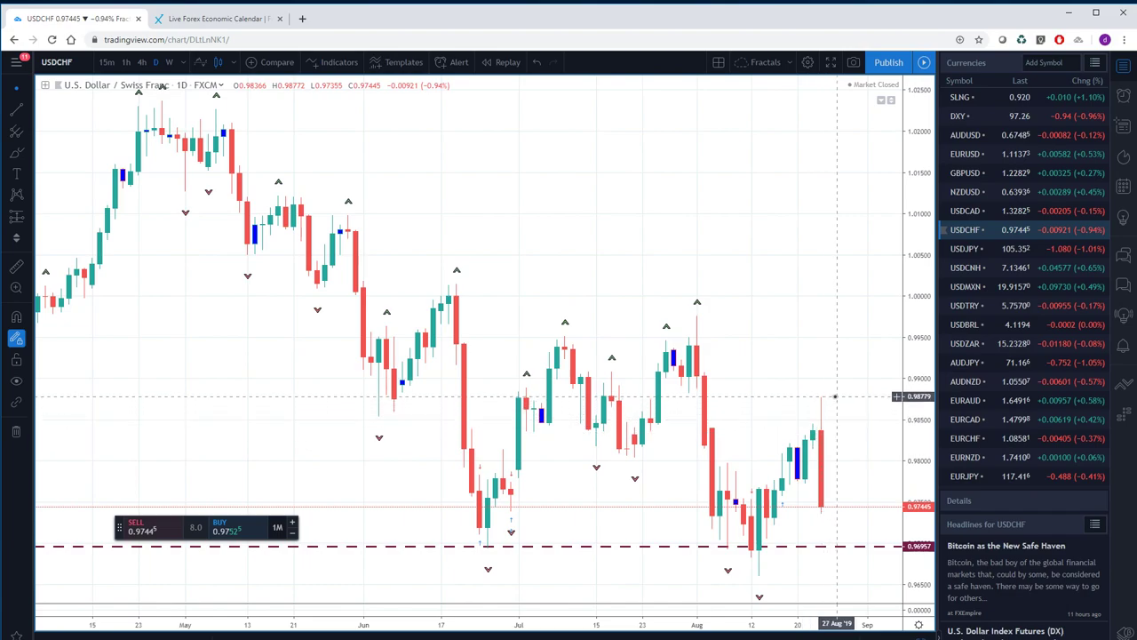
Glance at the USDJPY and USDCNH charts, then load the daily EURUSD chart.
left_click(973, 250)
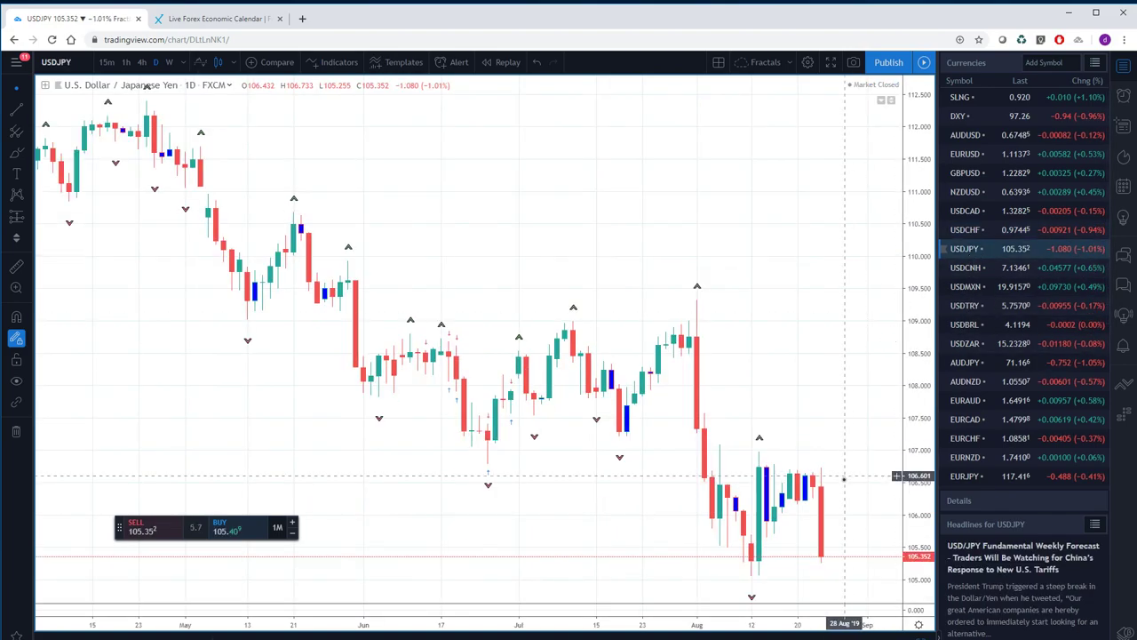
left_click(968, 272)
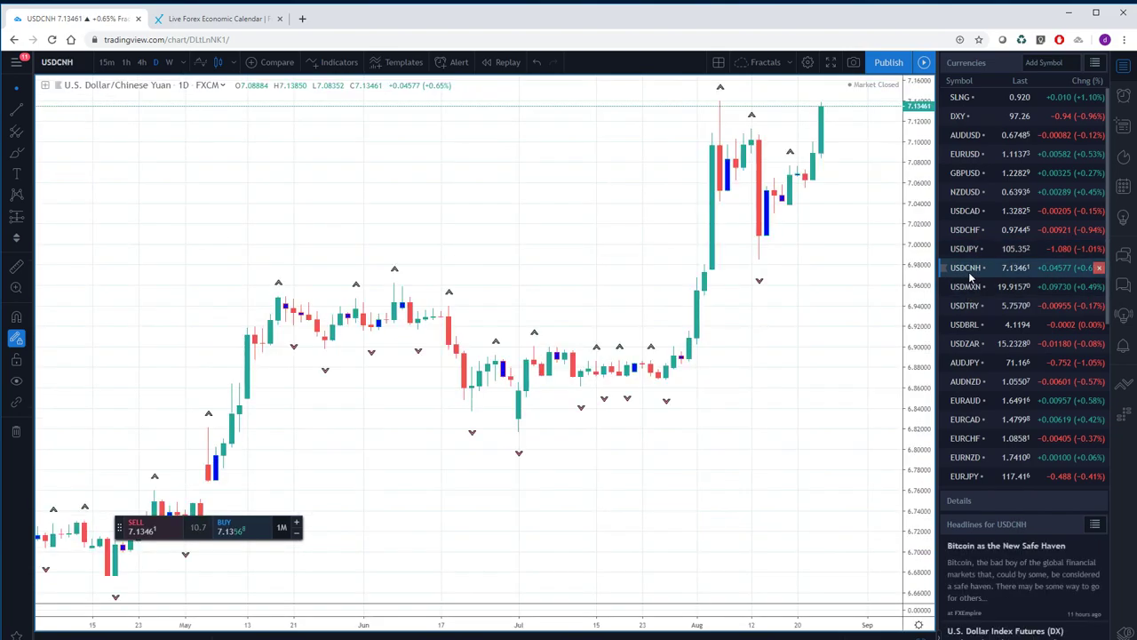
left_click(967, 156)
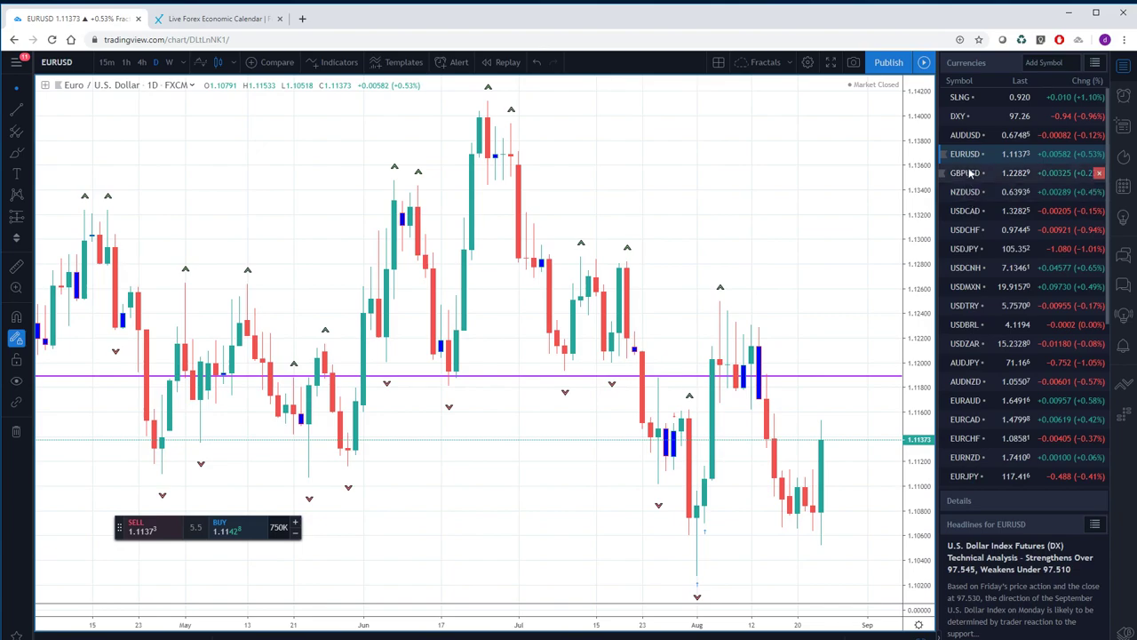
Review the AUDUSD chart, then load the daily NZDUSD chart.
left_click(967, 135)
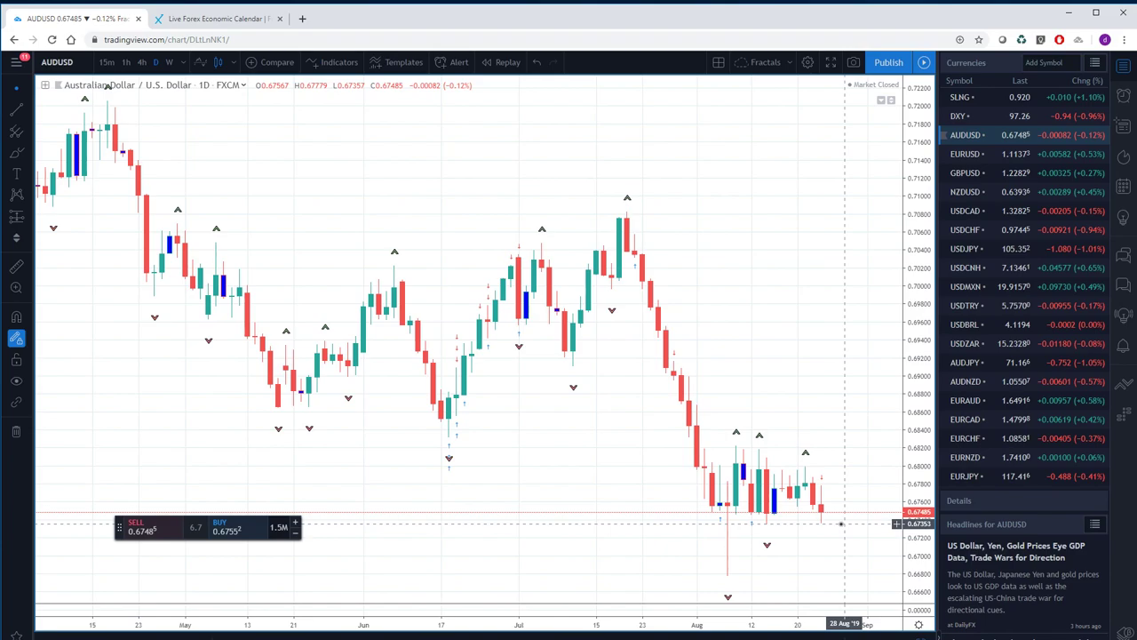
left_click(965, 193)
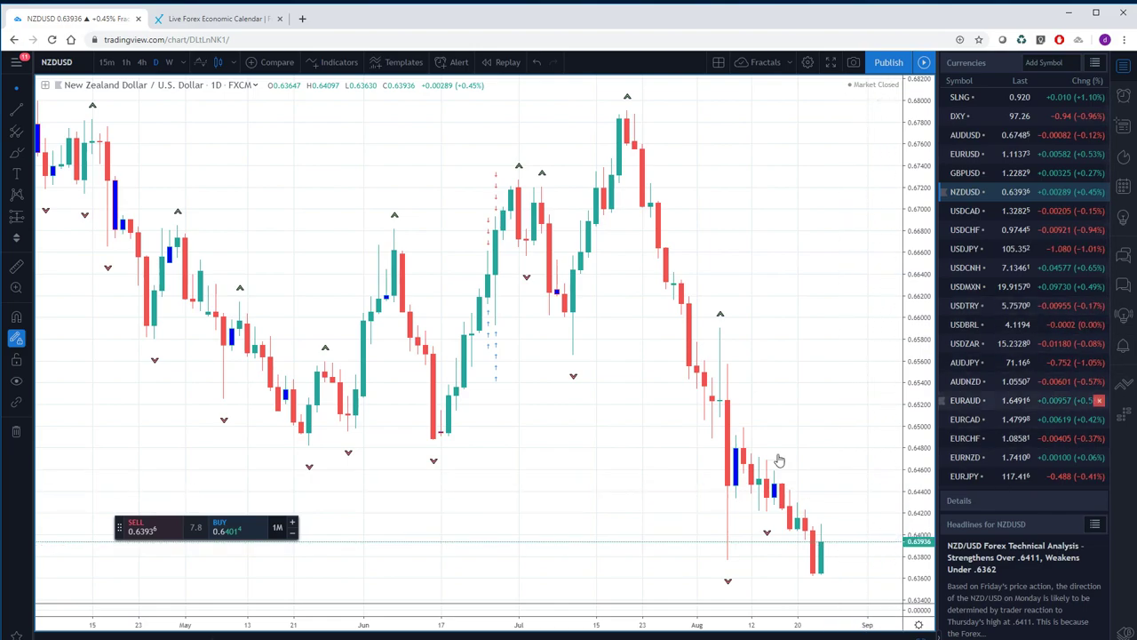
Switch to the Forexlive economic calendar tab and skim the start of the week's listings.
left_click(214, 20)
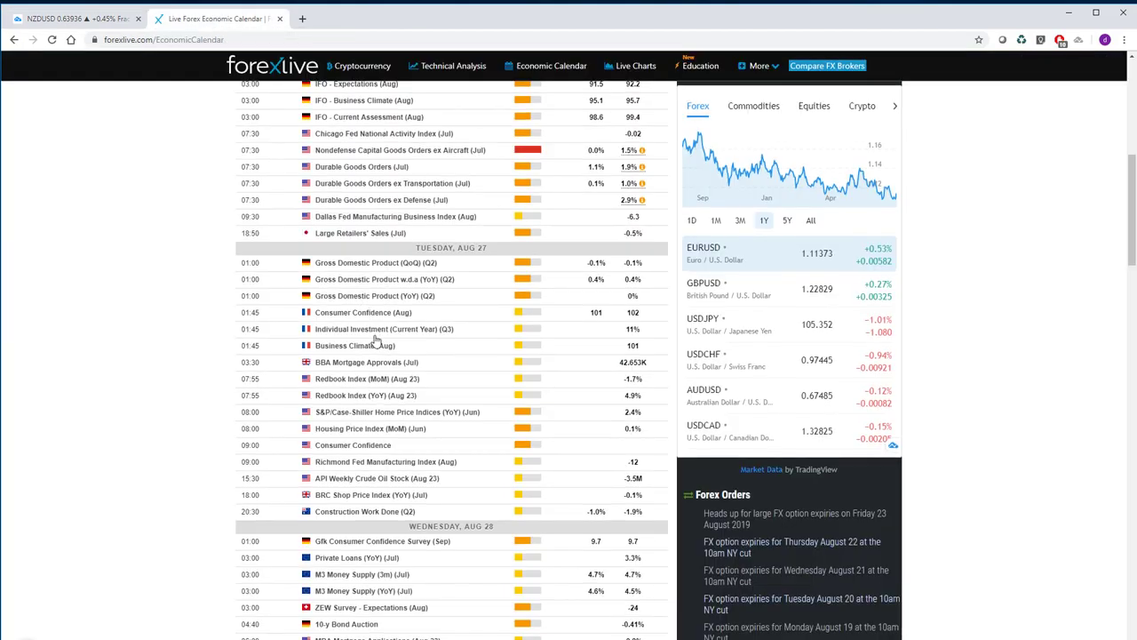
scroll(375, 340, "up", 3)
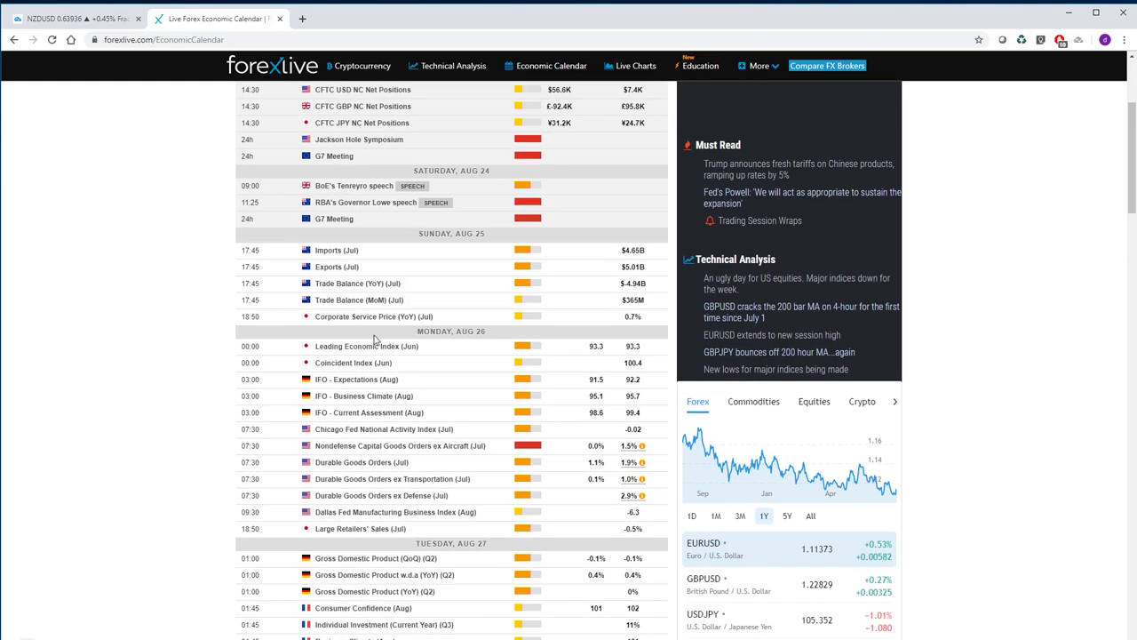
scroll(375, 340, "down", 2)
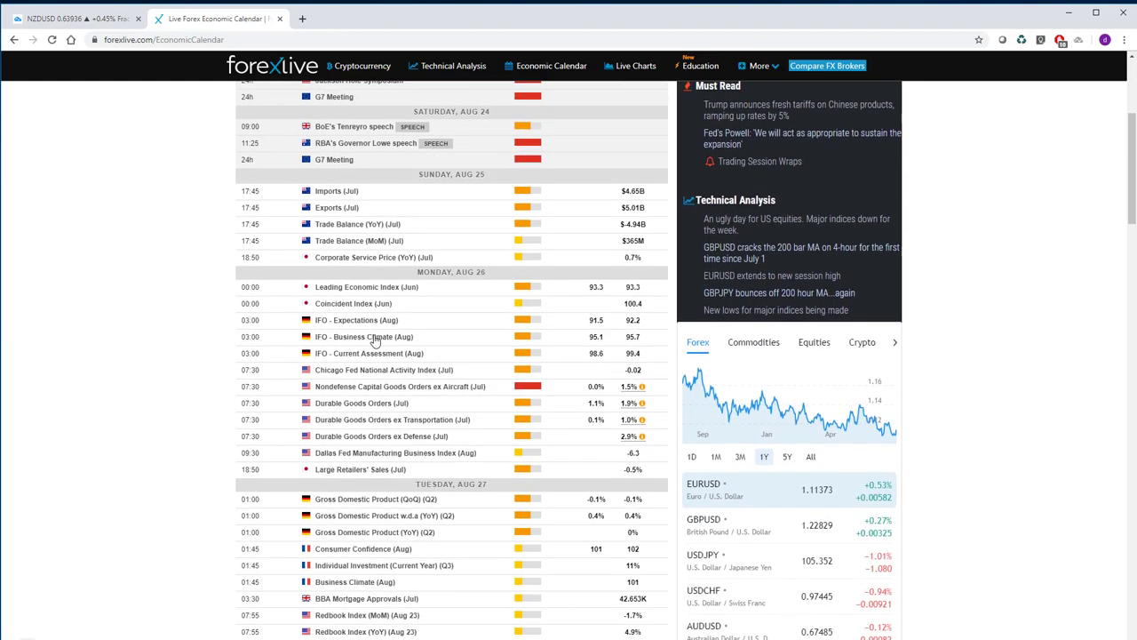
scroll(375, 341, "down", 1)
scroll(375, 340, "down", 1)
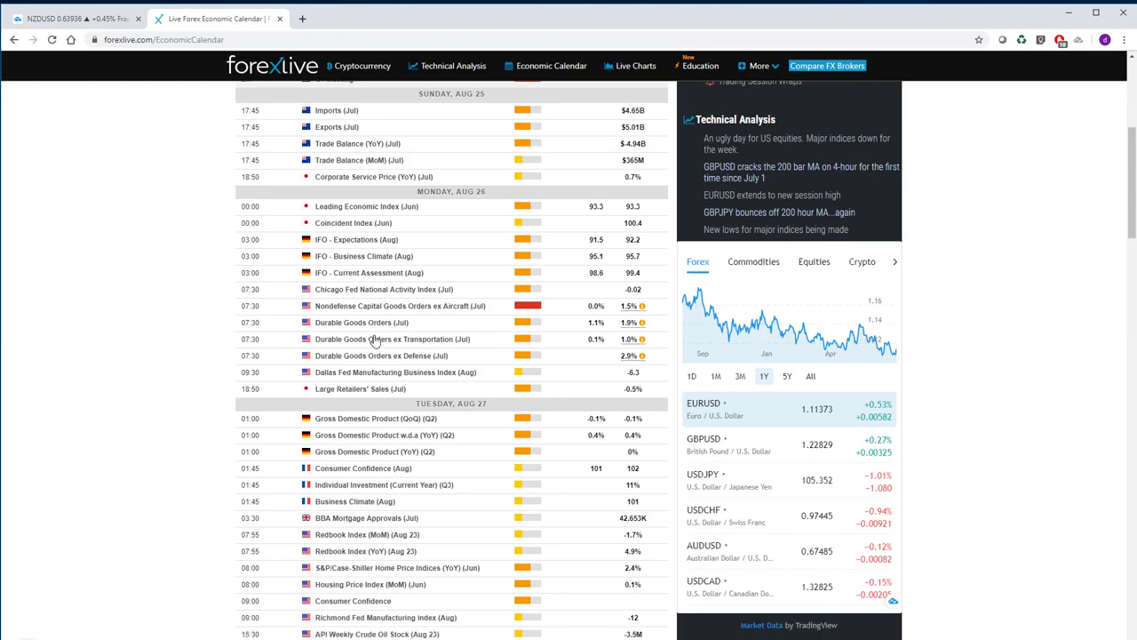
scroll(375, 341, "up", 1)
scroll(375, 340, "down", 1)
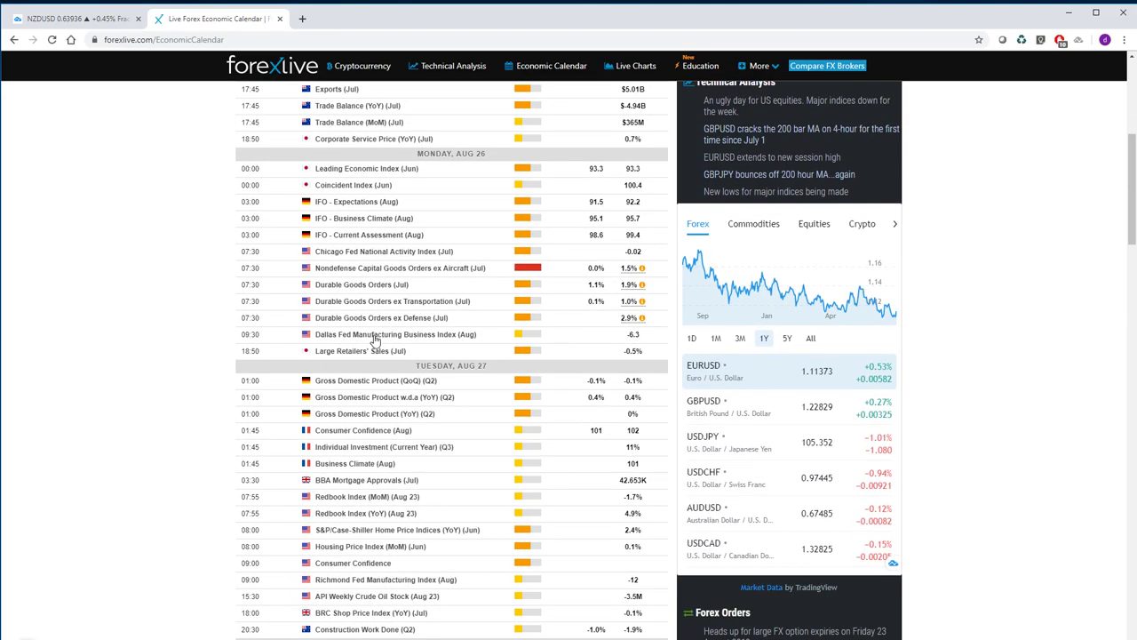
scroll(375, 340, "up", 1)
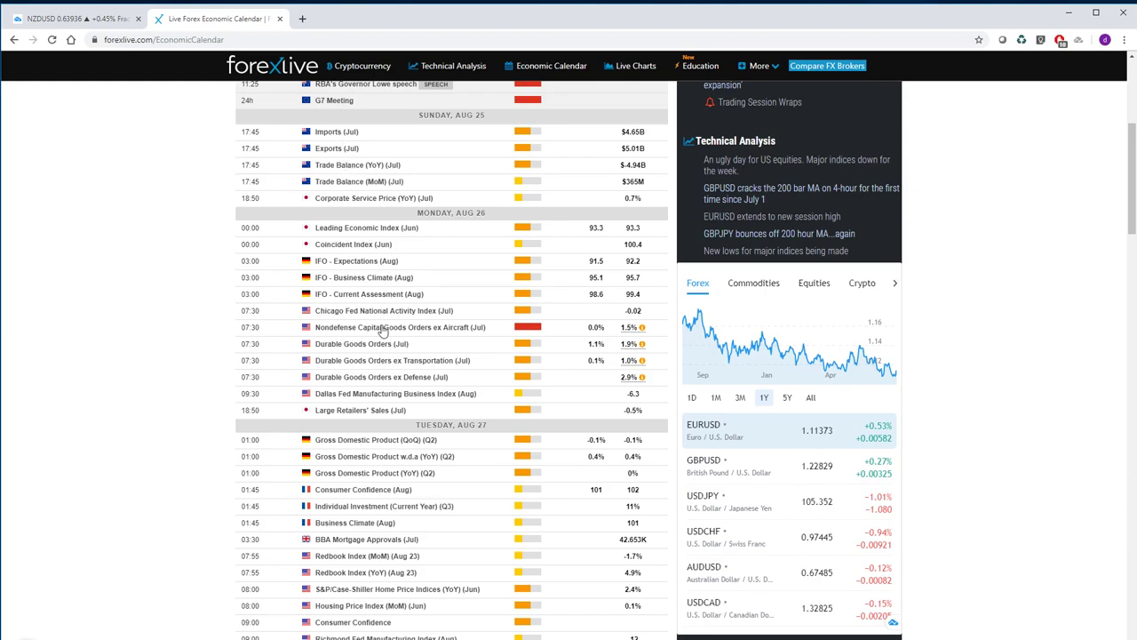
Scroll down past the Wednesday, Aug 28 releases to the Thursday, Aug 29 events.
scroll(382, 330, "down", 2)
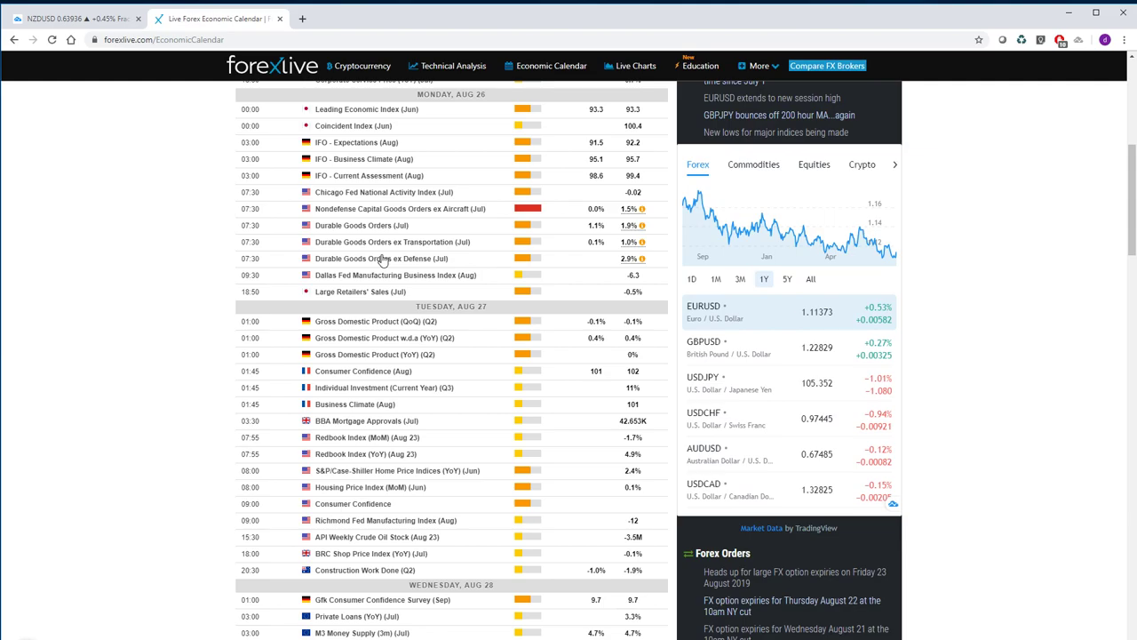
scroll(382, 258, "down", 1)
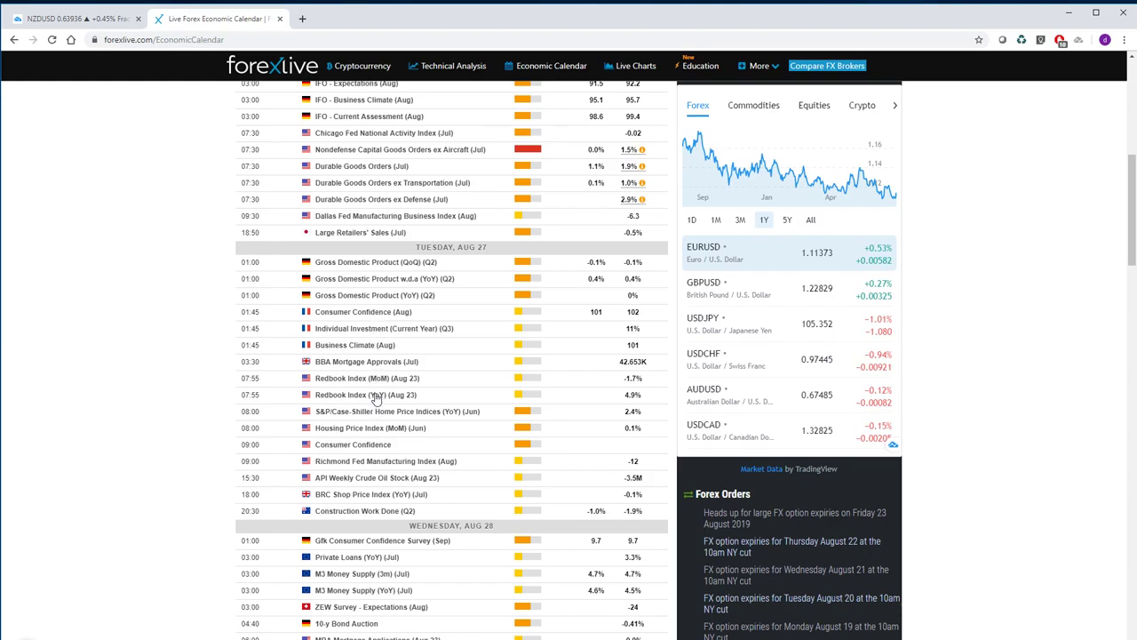
scroll(379, 388, "up", 1)
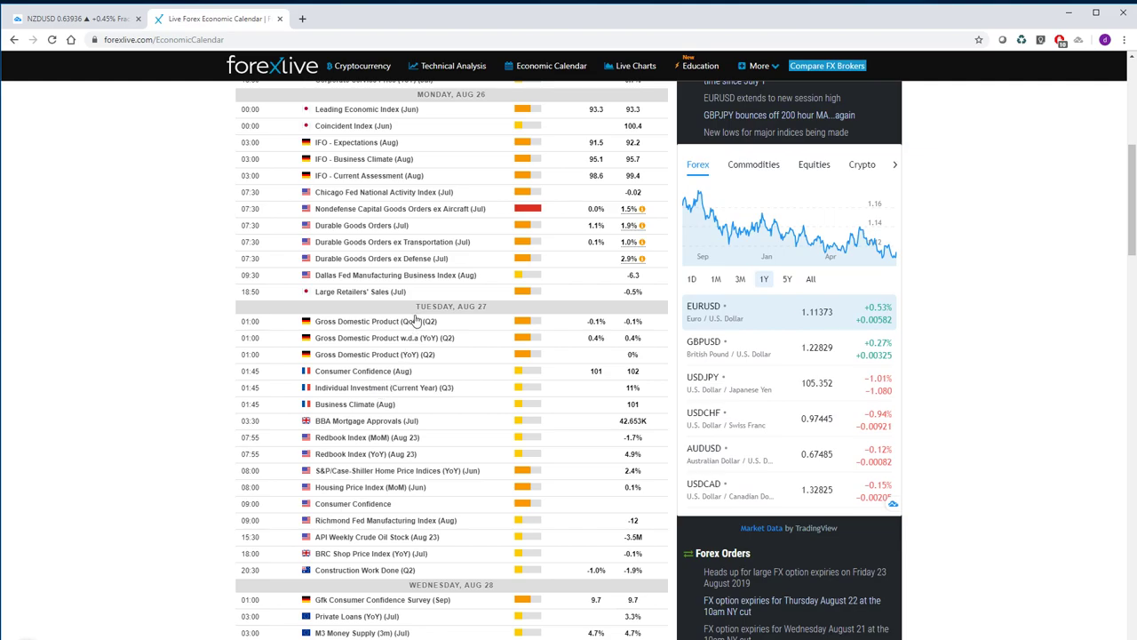
scroll(404, 373, "down", 1)
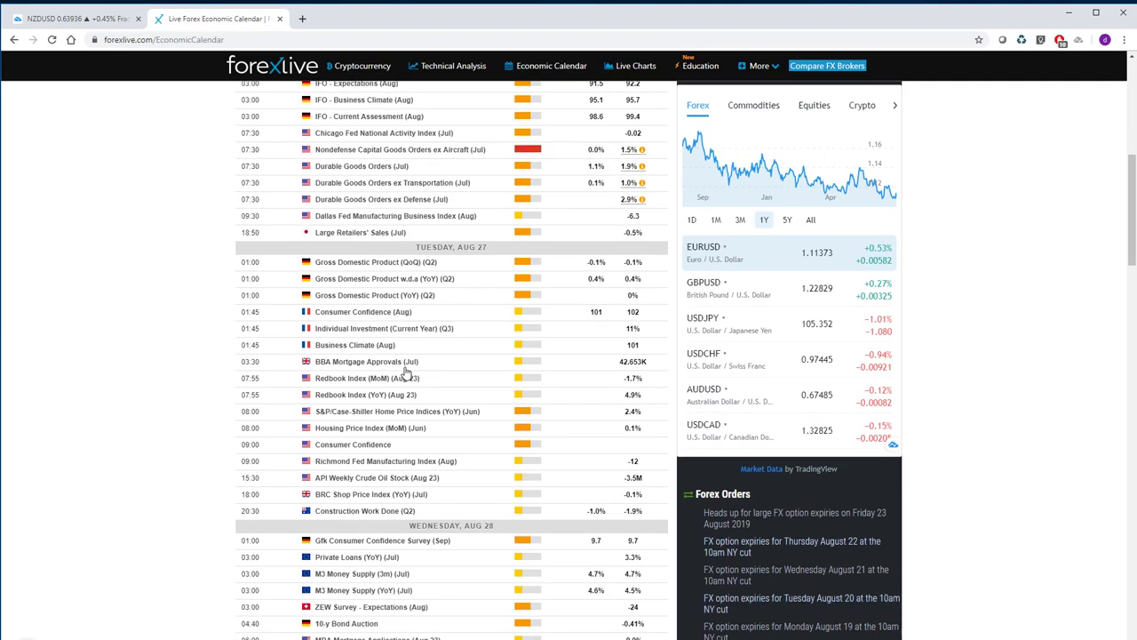
scroll(405, 373, "down", 1)
scroll(404, 373, "down", 1)
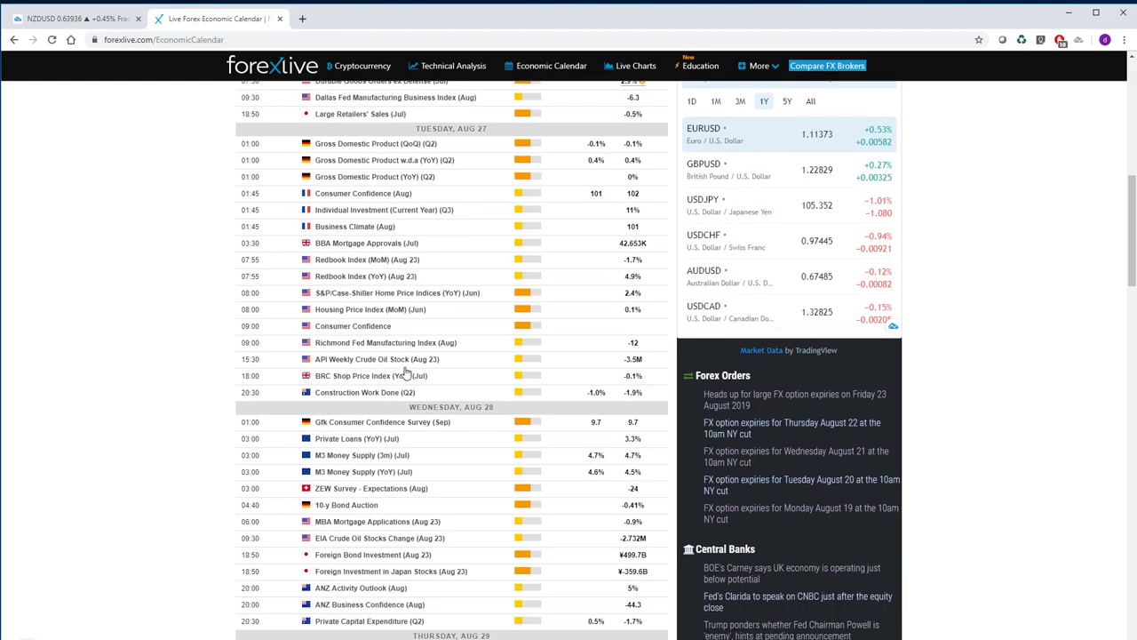
scroll(405, 373, "down", 1)
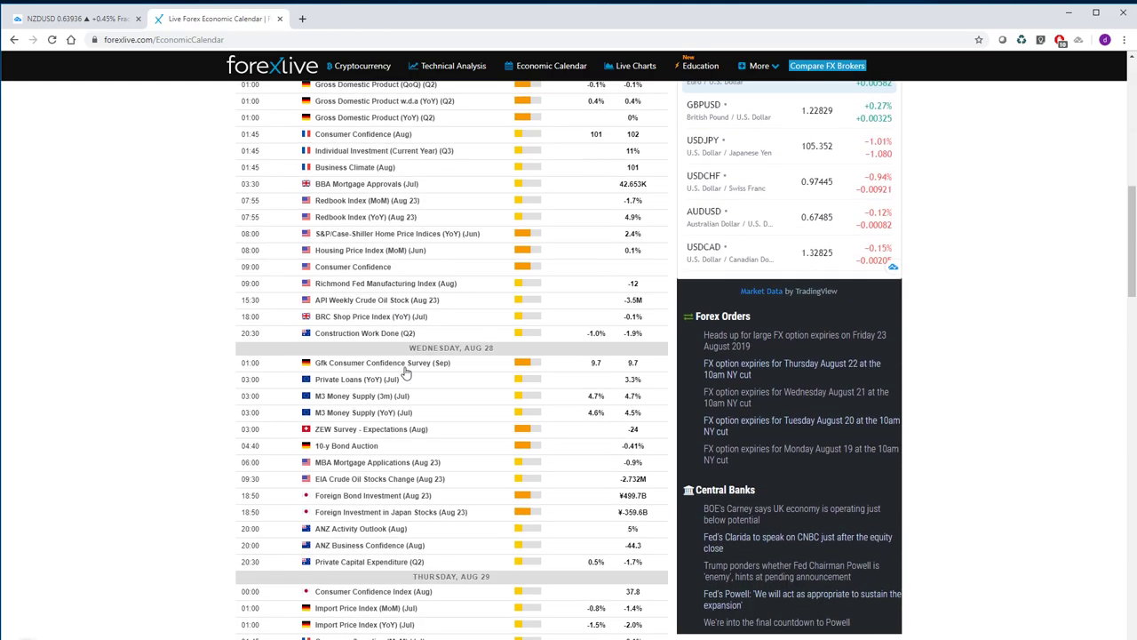
scroll(404, 373, "down", 1)
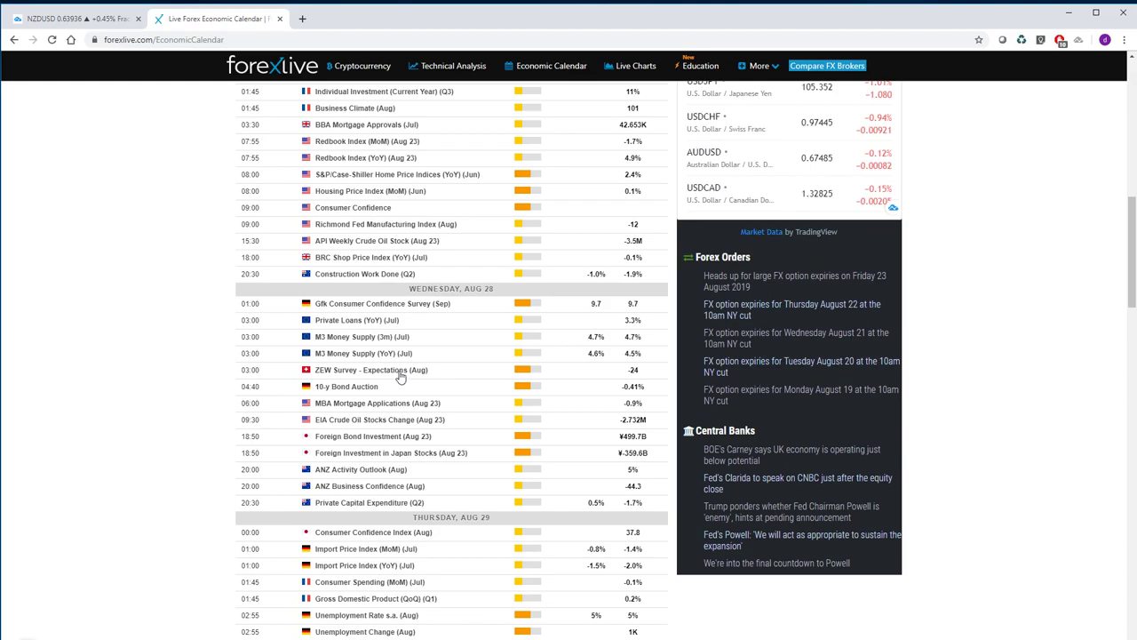
scroll(400, 377, "down", 2)
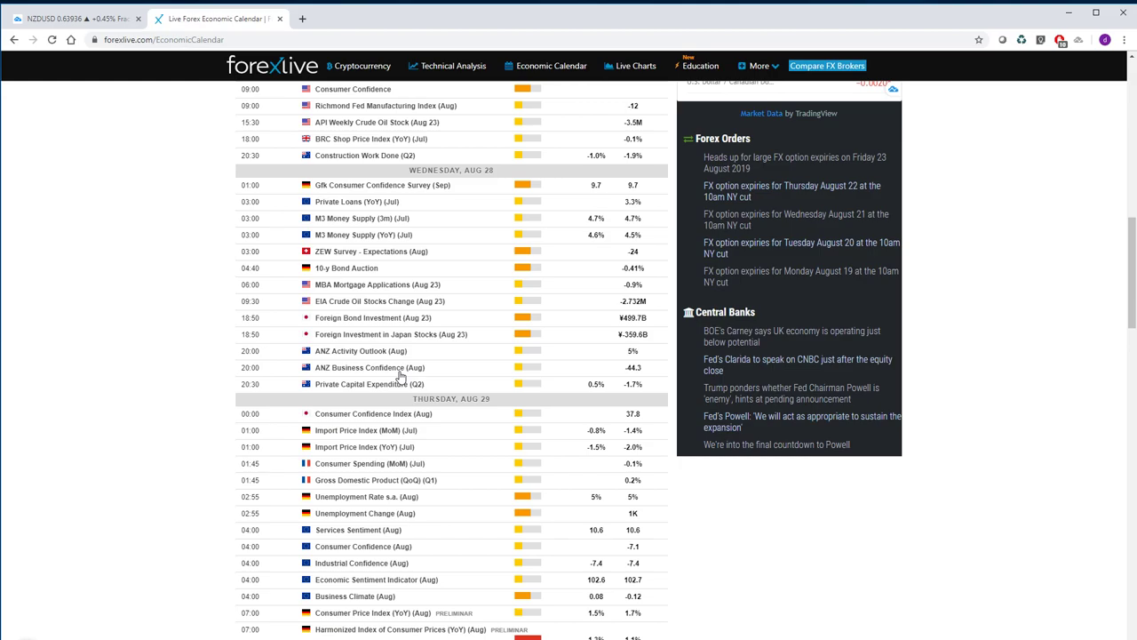
scroll(400, 377, "down", 2)
scroll(400, 376, "down", 1)
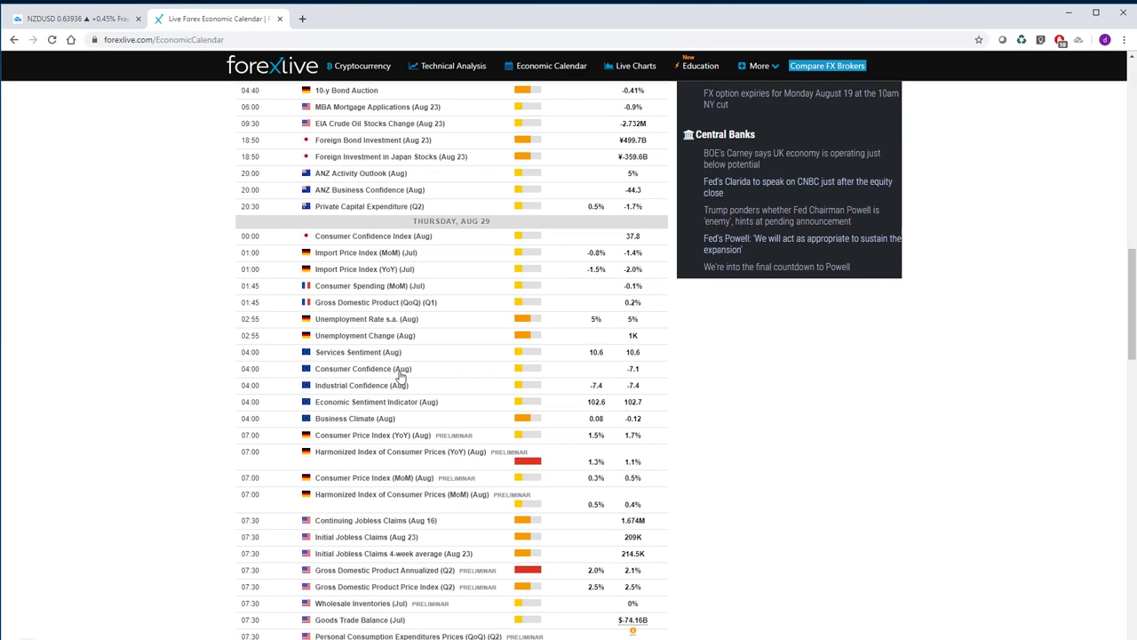
Scroll through the Friday, Aug 30 releases to China's Non-Manufacturing PMI (Aug) at 53.7.
scroll(399, 376, "down", 2)
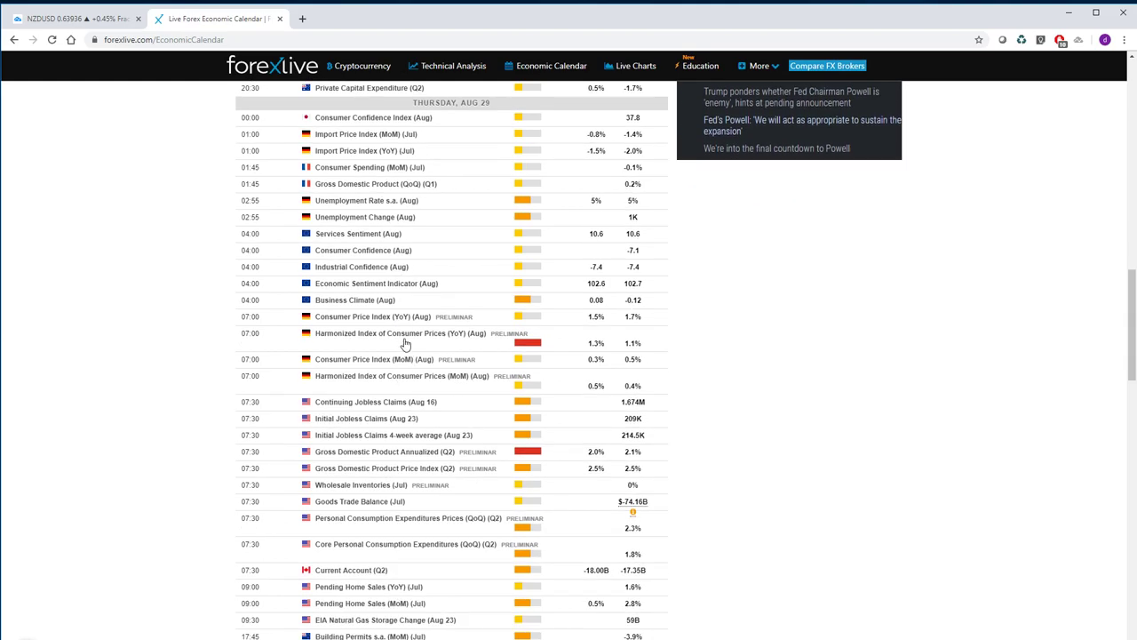
scroll(404, 343, "down", 1)
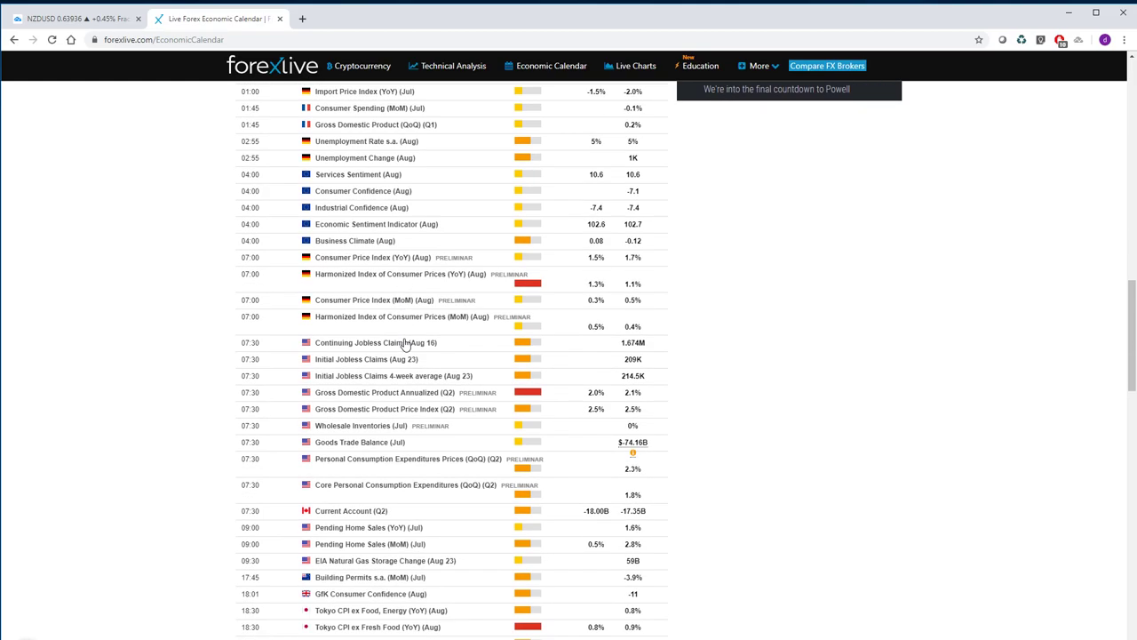
scroll(404, 343, "down", 1)
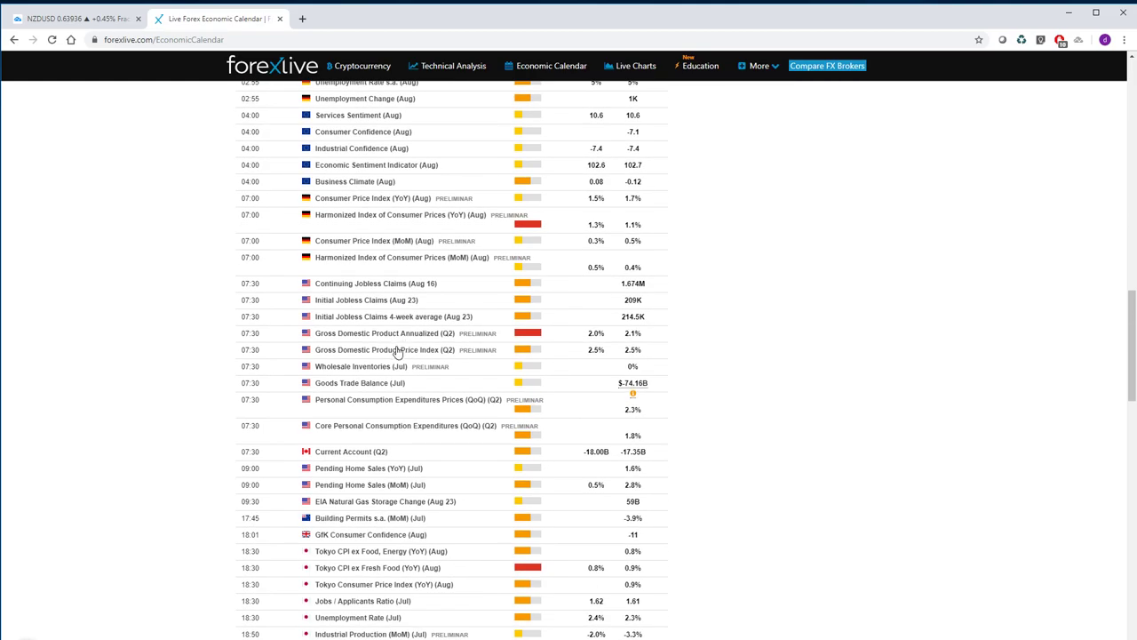
scroll(398, 351, "down", 3)
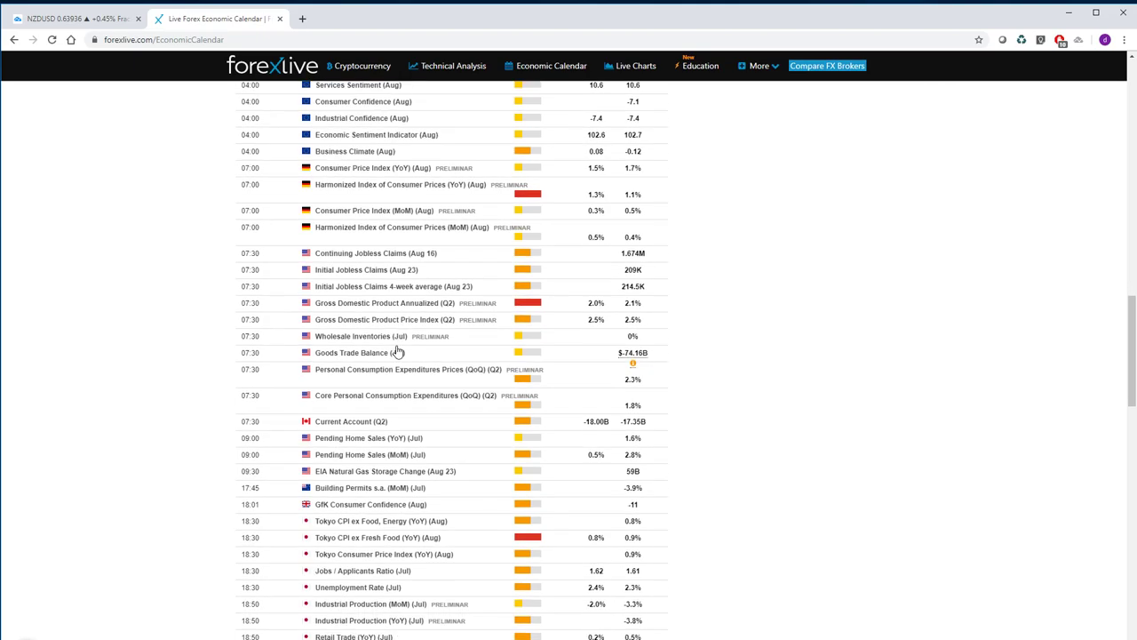
scroll(398, 351, "down", 4)
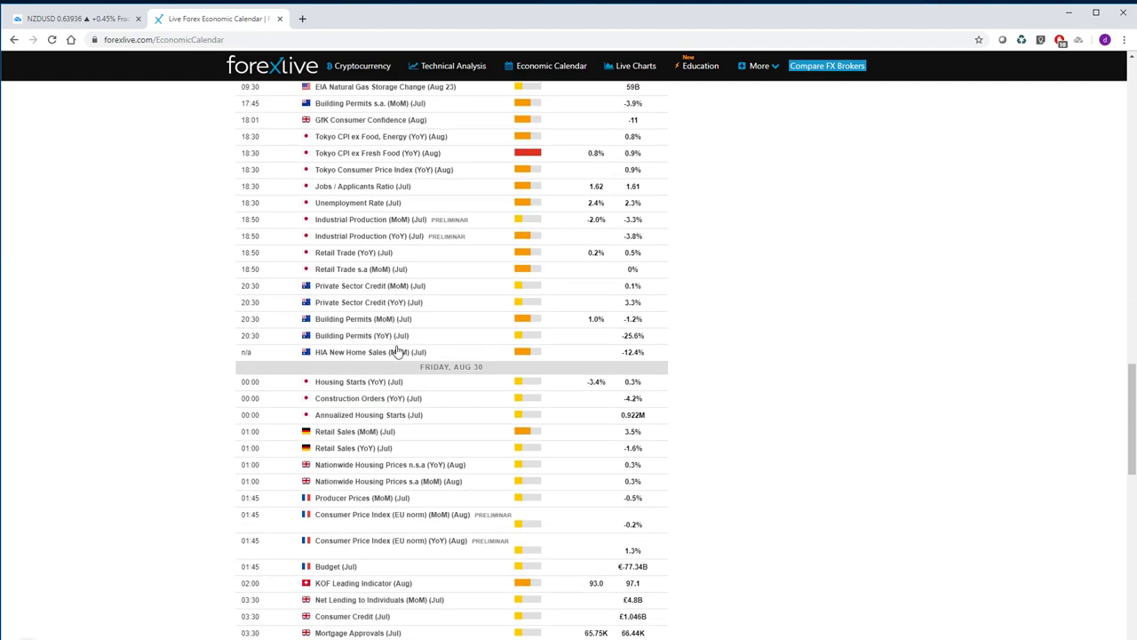
scroll(398, 351, "down", 2)
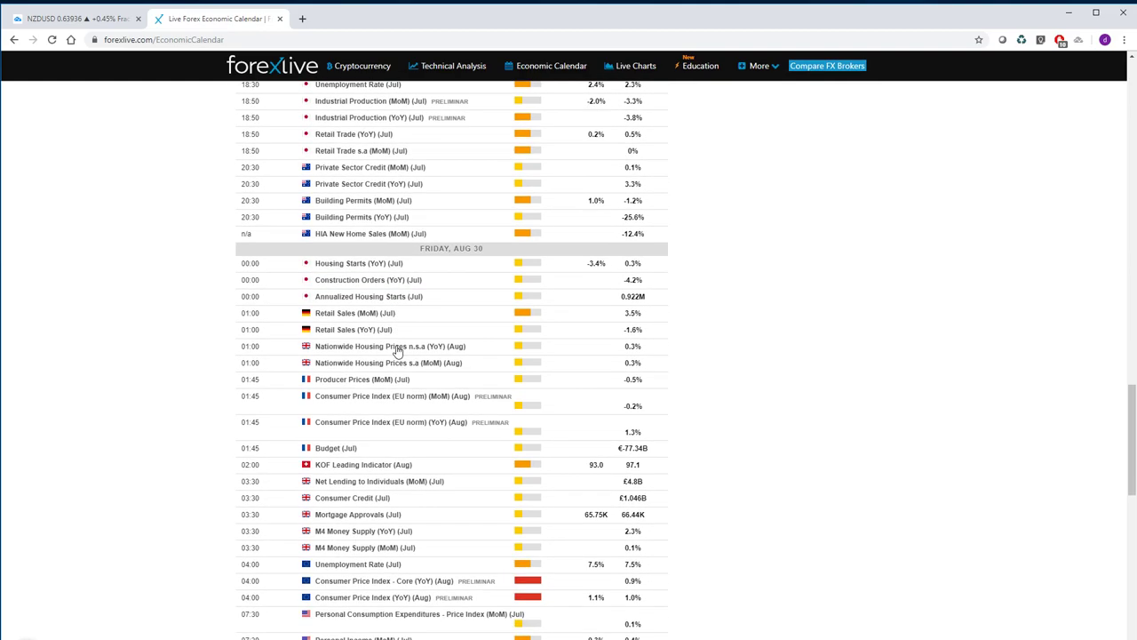
scroll(398, 351, "down", 2)
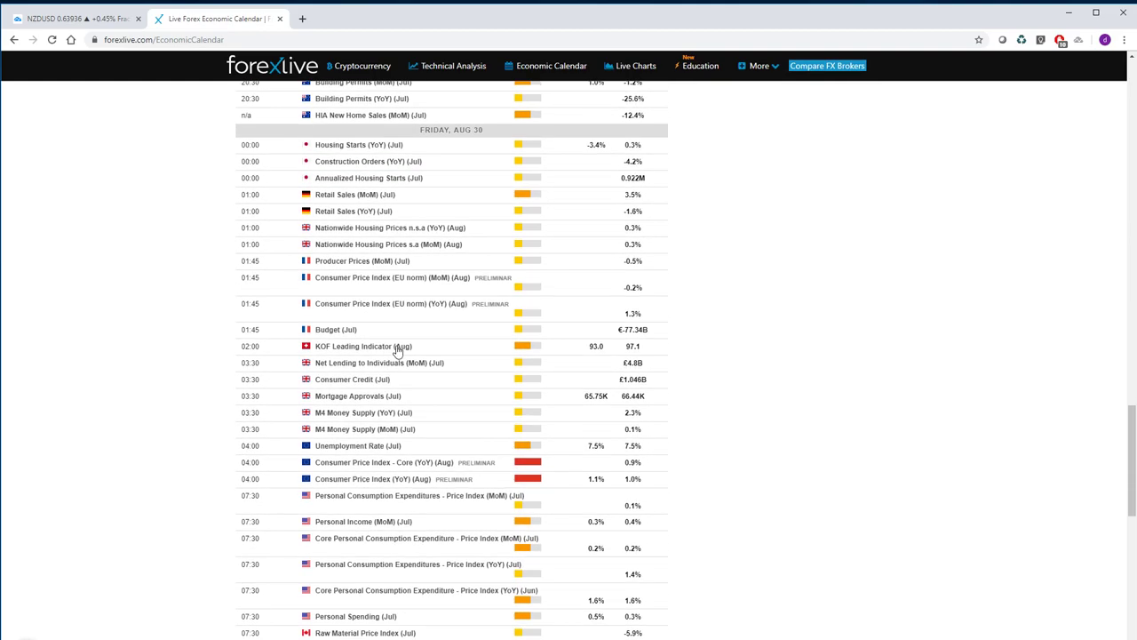
scroll(399, 351, "down", 3)
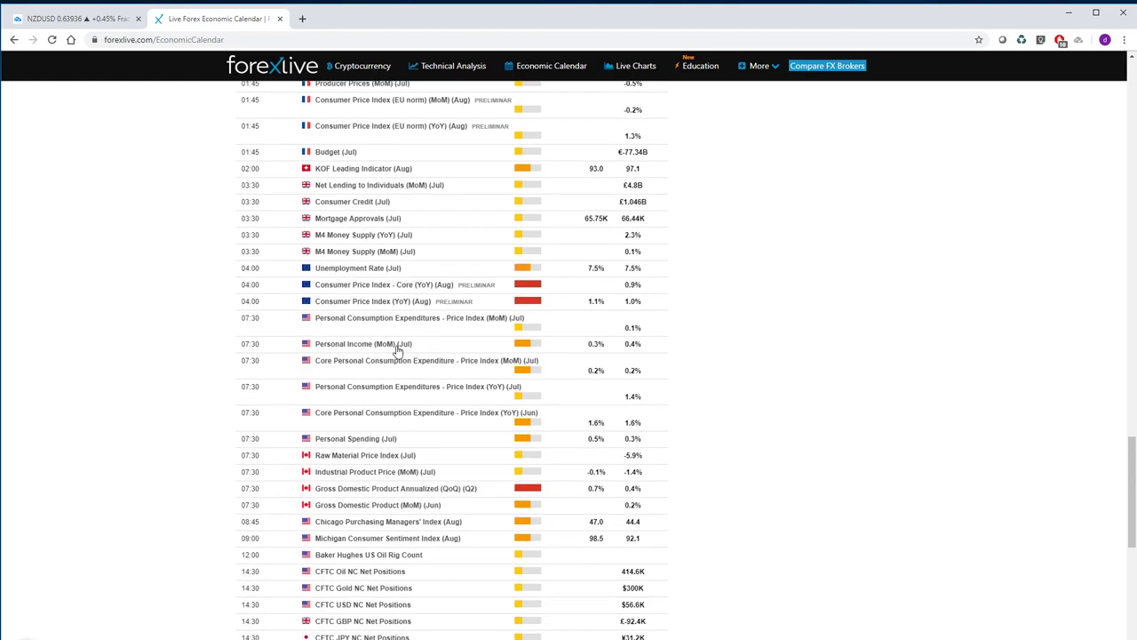
scroll(398, 351, "down", 1)
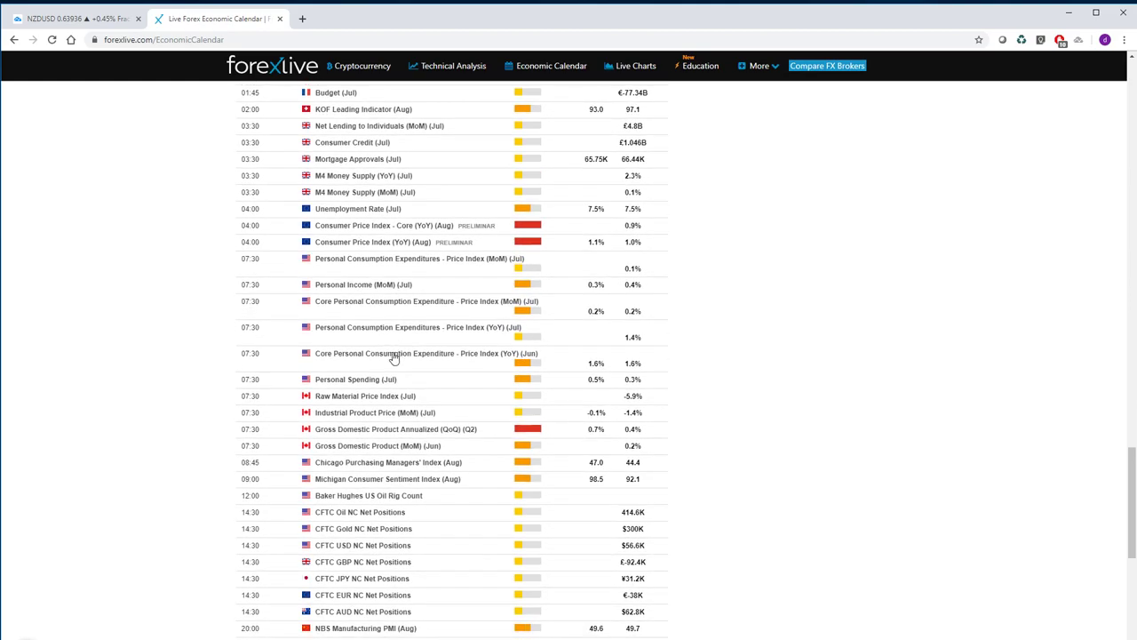
scroll(398, 451, "down", 1)
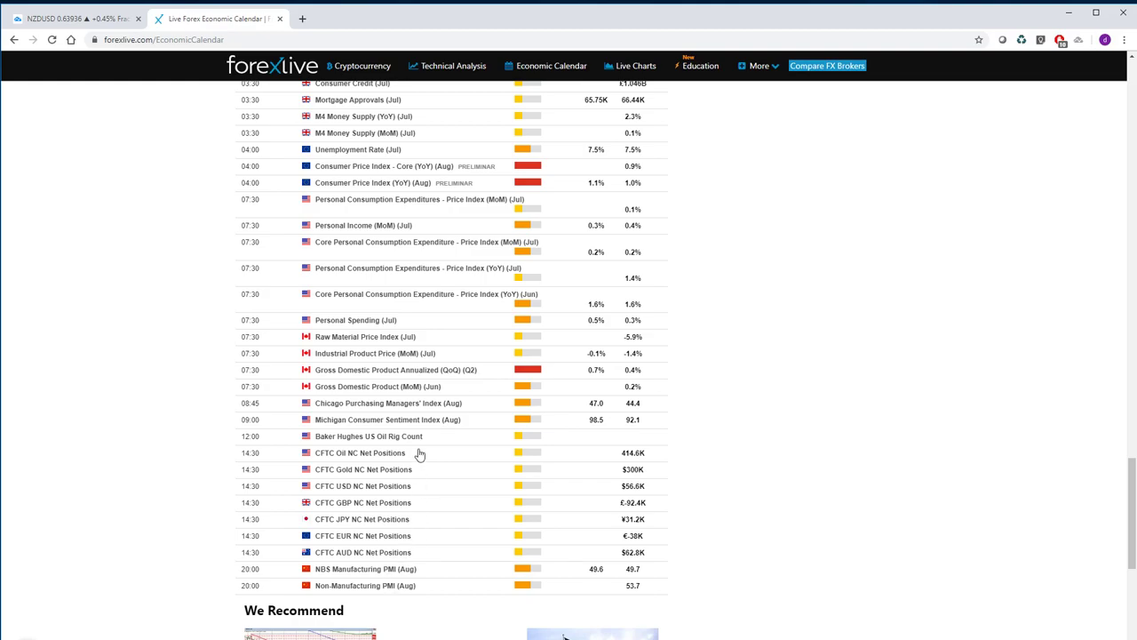
Scroll back up to Thursday's late releases: Initial Jobless Claims 209K and Q2 GDP 2.1%.
scroll(420, 454, "up", 9)
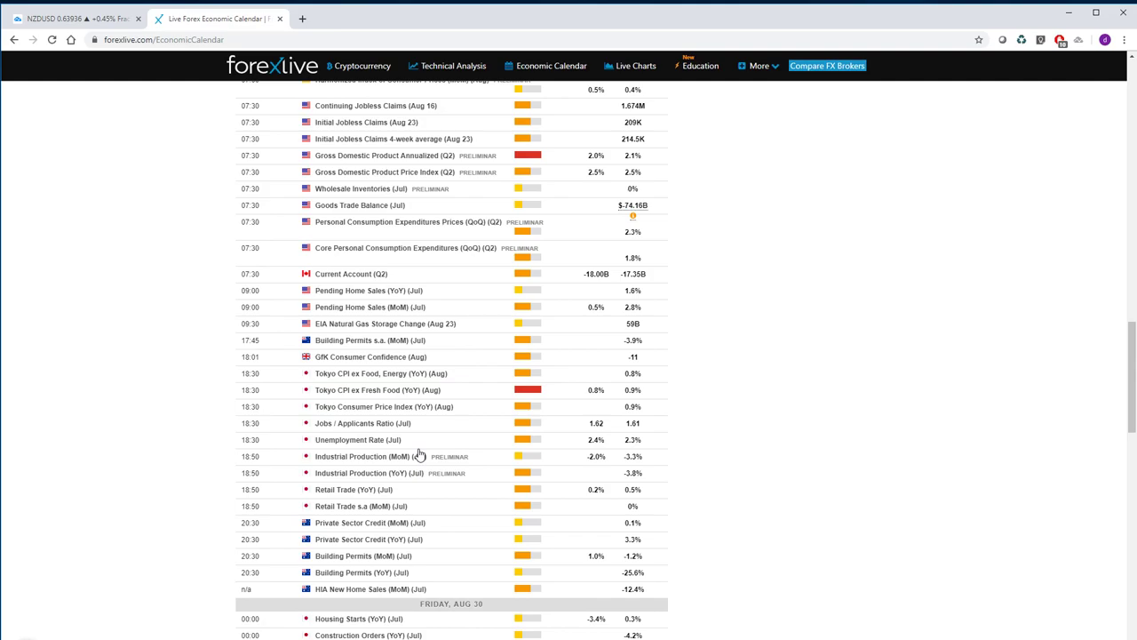